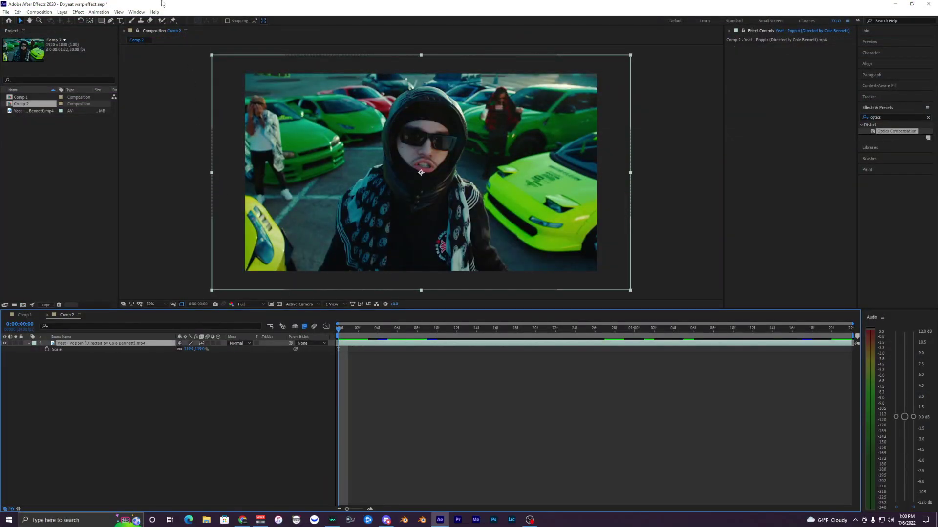
With the Roto Brush tool active, open the Comp 2 footage layer in its own Layer viewer and widen that viewer.
click(162, 20)
scroll(424, 206, up, 1)
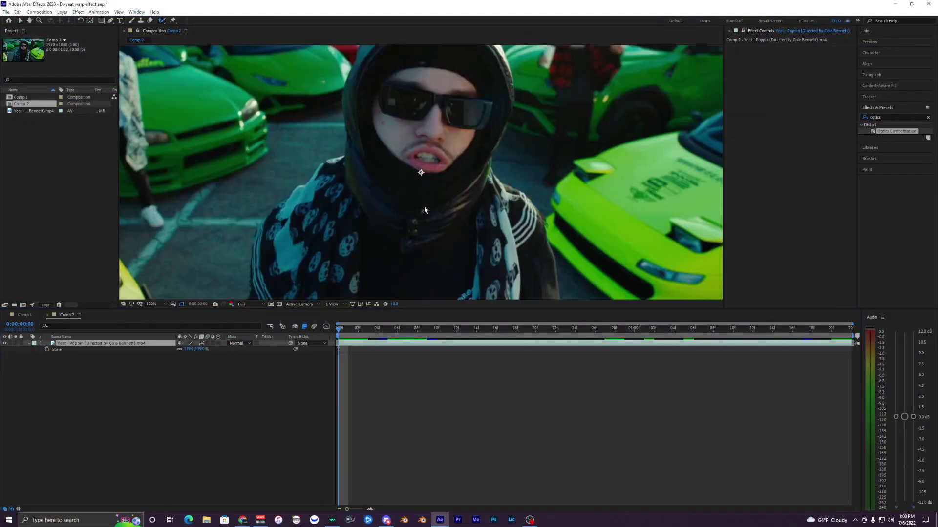
scroll(424, 206, down, 1)
scroll(421, 203, up, 1)
scroll(422, 202, down, 1)
scroll(433, 163, up, 1)
scroll(433, 163, down, 1)
click(386, 226)
double_click(386, 229)
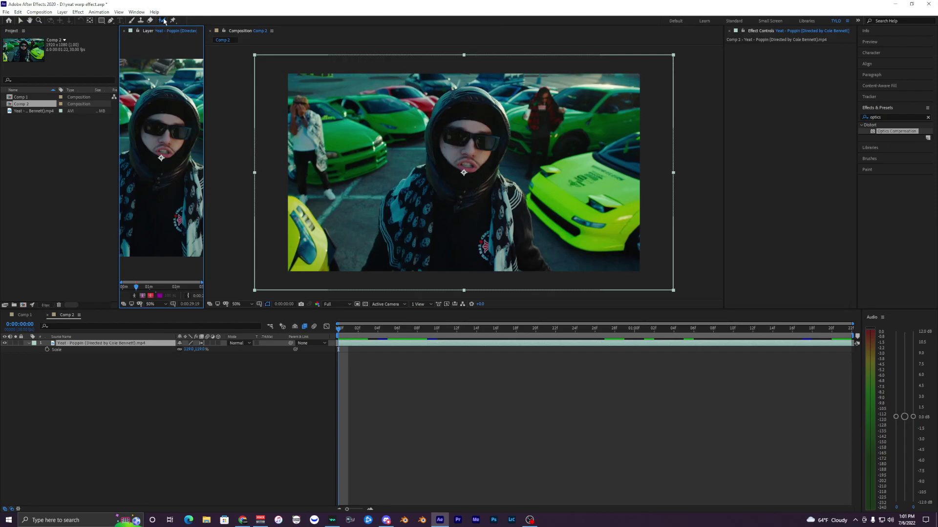
drag(204, 112, 422, 174)
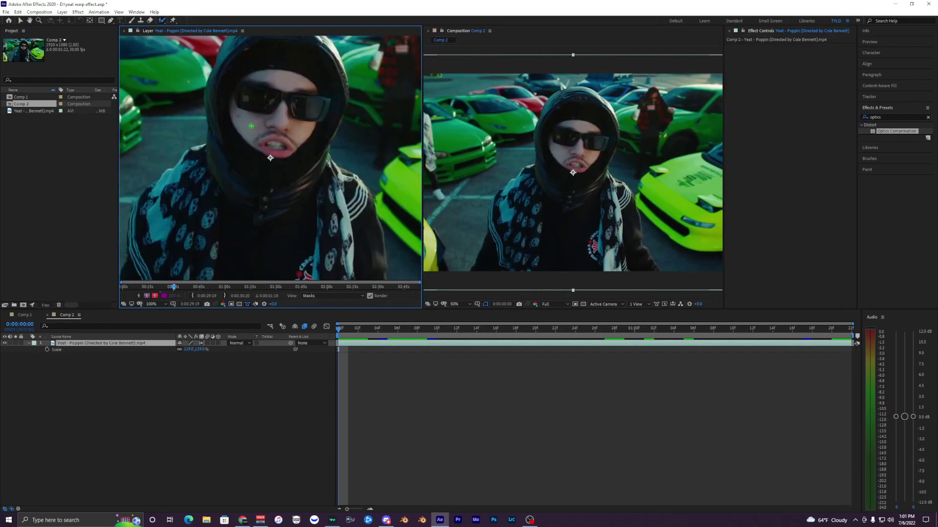
drag(423, 126, 542, 137)
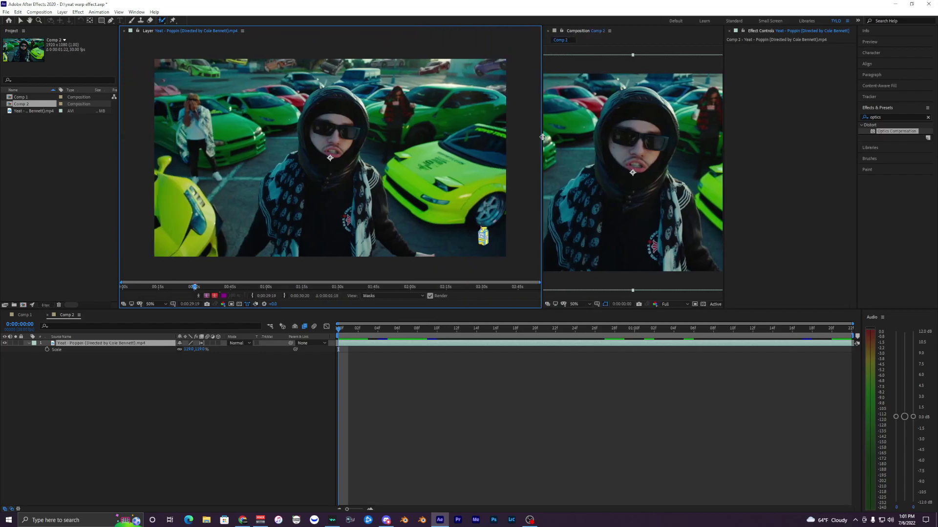
Paint a Roto Brush foreground stroke over the hooded man to select him from head to torso.
scroll(322, 146, up, 1)
scroll(322, 146, down, 1)
scroll(322, 145, up, 1)
drag(322, 210, 345, 148)
scroll(345, 148, down, 2)
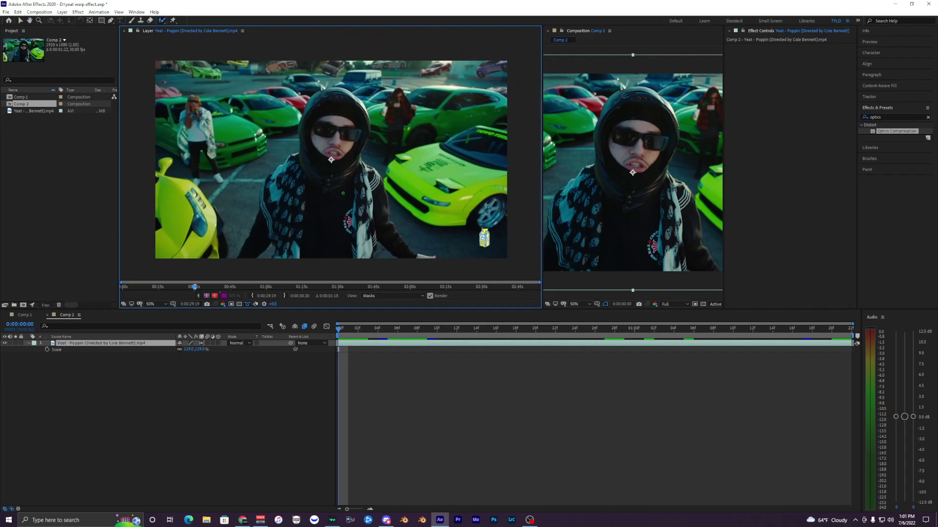
drag(340, 210, 351, 203)
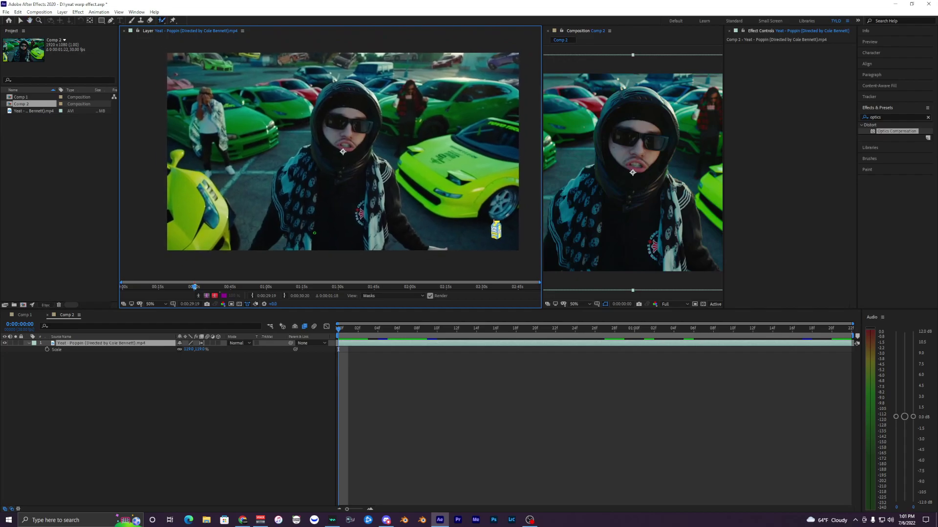
mouse_move(312, 249)
mouse_down()
mouse_move(289, 220)
mouse_move(252, 253)
mouse_move(292, 167)
mouse_move(309, 154)
mouse_move(325, 97)
mouse_move(344, 87)
mouse_move(371, 121)
mouse_move(364, 151)
mouse_move(373, 185)
mouse_move(412, 235)
mouse_up()
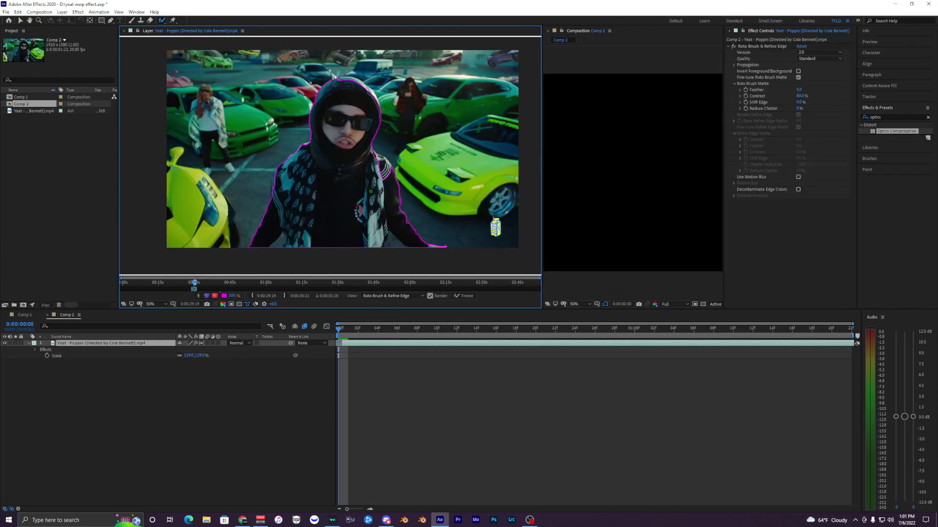
Subtract the background gap between the scarf and the sleeve, at the frame's lower edge, from the Roto Brush selection.
scroll(408, 162, up, 1)
drag(288, 151, 273, 166)
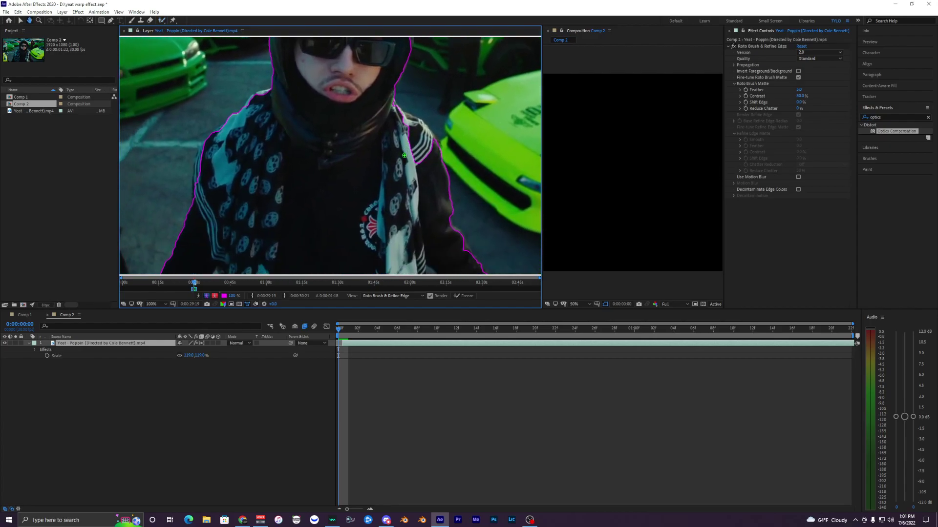
drag(431, 153, 491, 57)
drag(367, 185, 214, 179)
drag(335, 191, 366, 192)
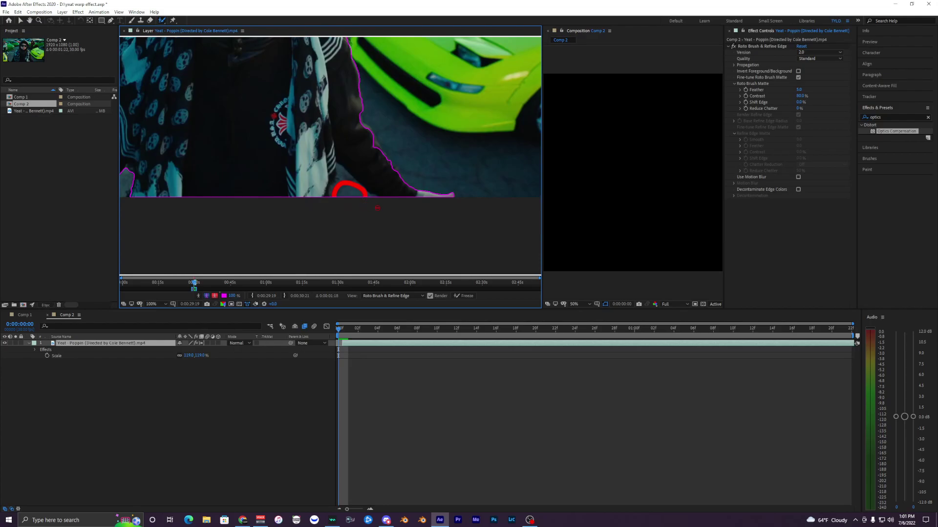
drag(333, 153, 307, 193)
drag(344, 169, 323, 195)
Add the upper edge of the hood to the Roto Brush selection with a foreground stroke.
scroll(345, 165, down, 1)
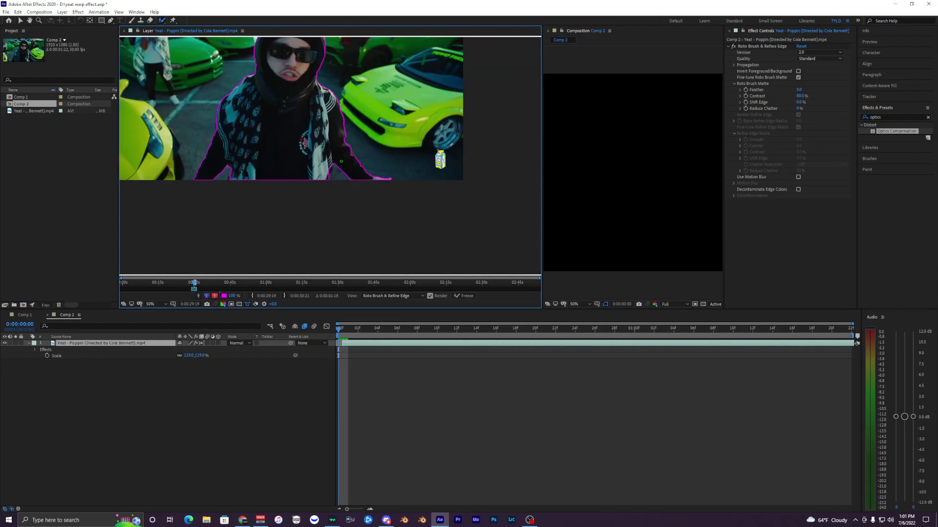
drag(312, 80, 346, 147)
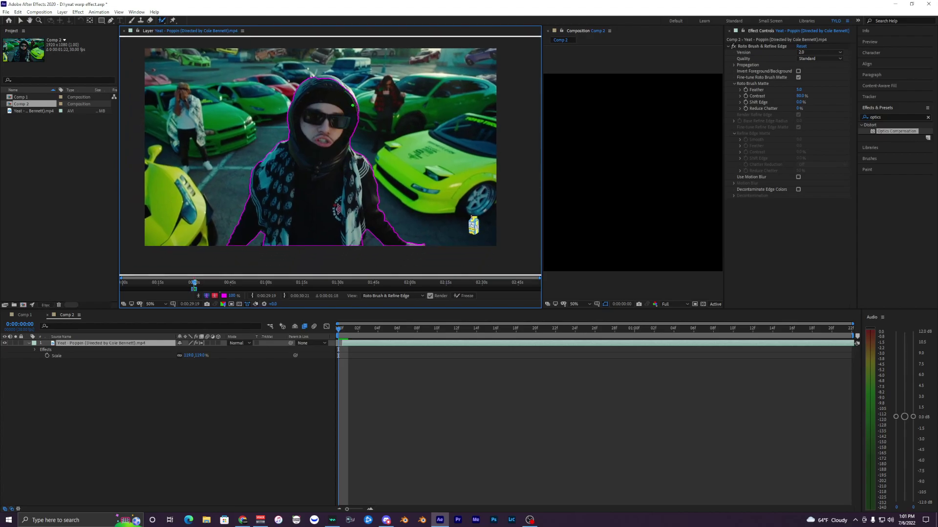
mouse_move(353, 105)
mouse_down()
mouse_move(344, 85)
mouse_move(319, 79)
mouse_up()
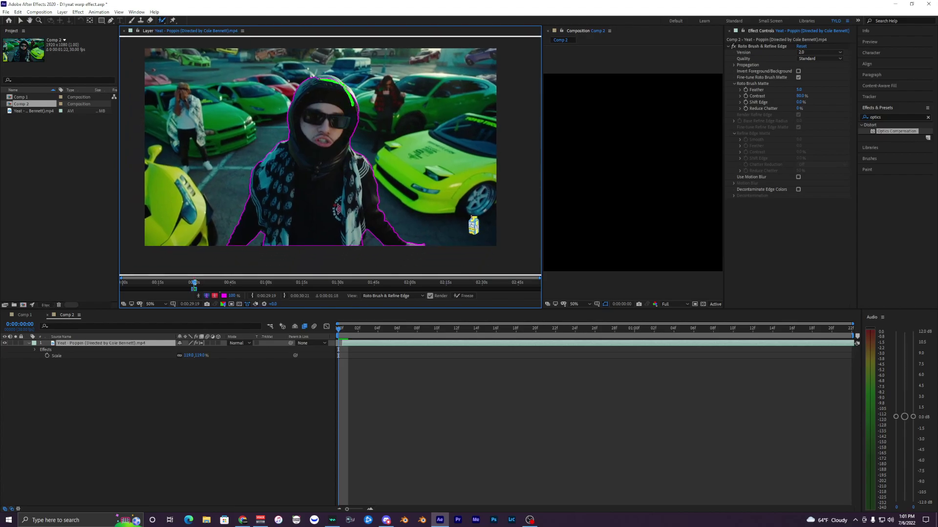
Examine the Roto Brush outline around the hood and face up close.
click(673, 304)
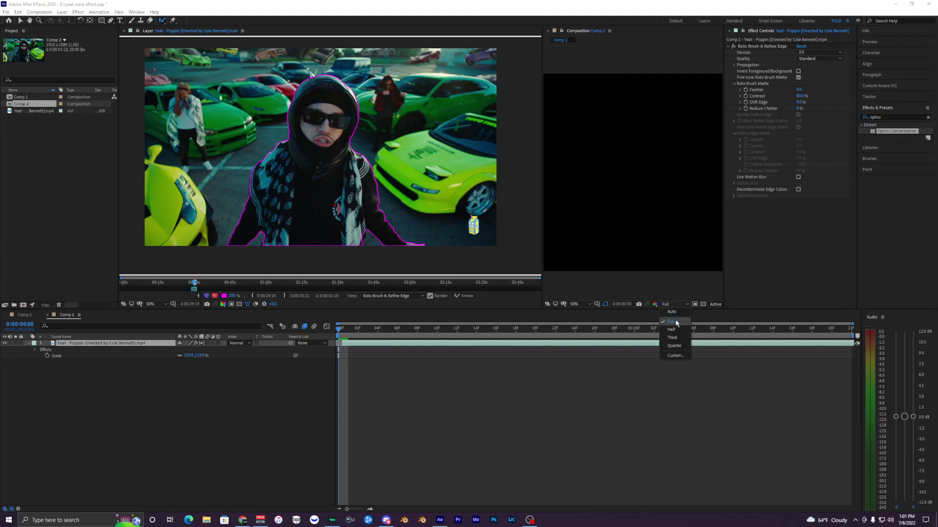
right_click(322, 97)
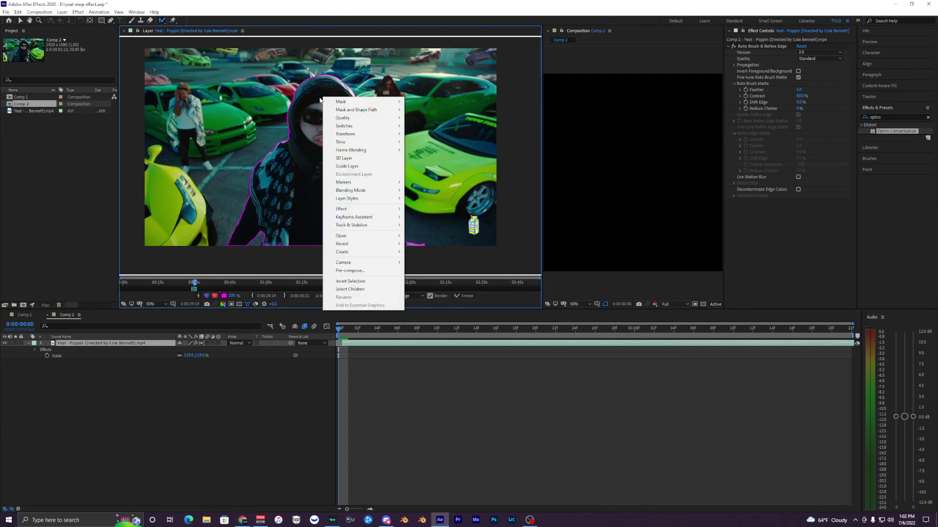
click(318, 98)
scroll(342, 99, up, 1)
scroll(356, 100, up, 5)
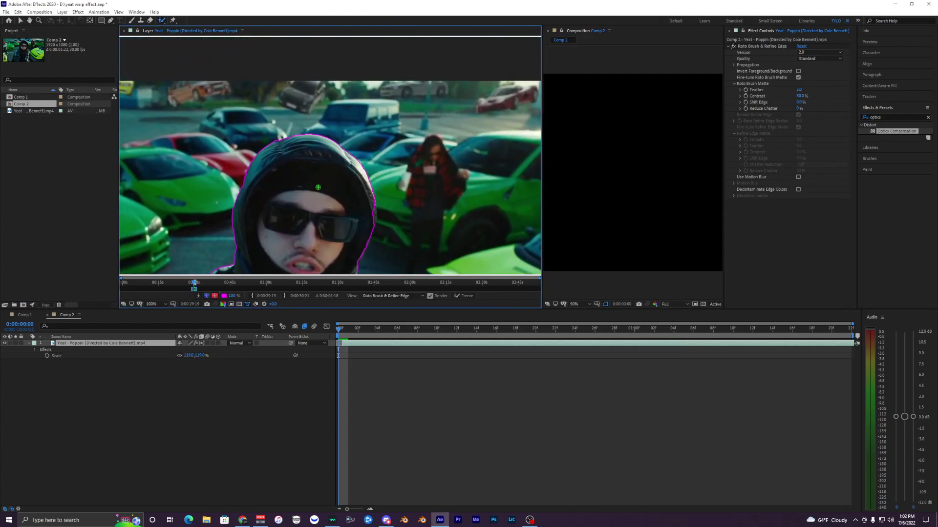
scroll(325, 188, down, 1)
drag(321, 188, 334, 118)
scroll(332, 166, up, 1)
drag(332, 167, 334, 133)
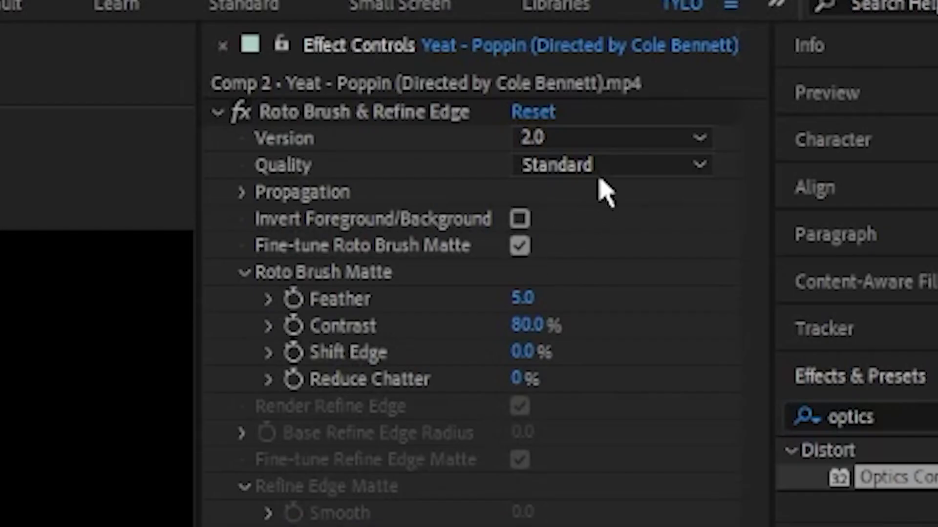
Set the Roto Brush quality to Best.
click(816, 59)
click(634, 246)
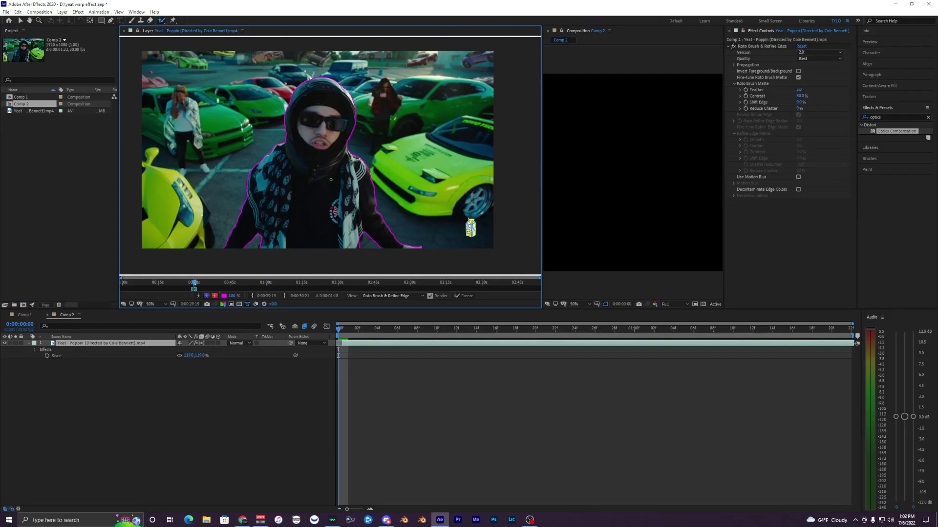
drag(331, 178, 380, 185)
key(space)
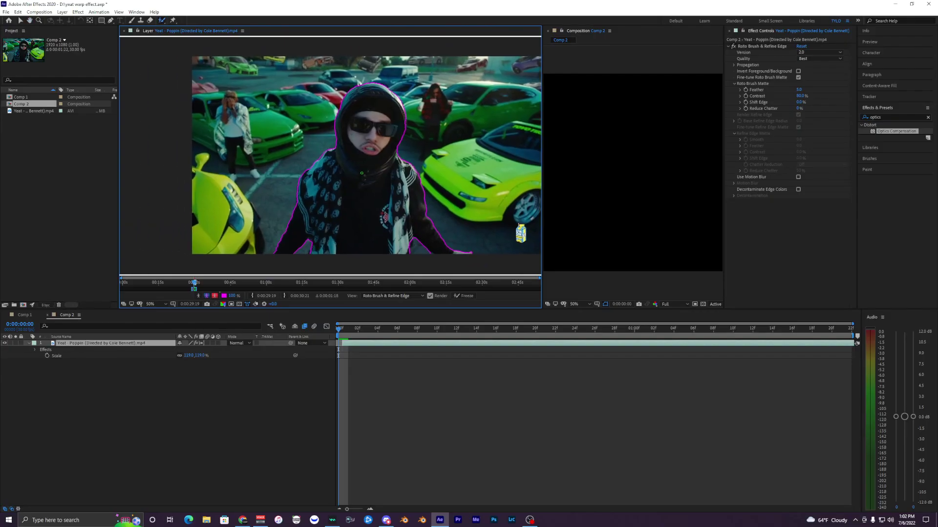
Advance frame by frame from the start to 0:00:01:01 to propagate the Roto Brush selection through the clip.
key(Page_Down)
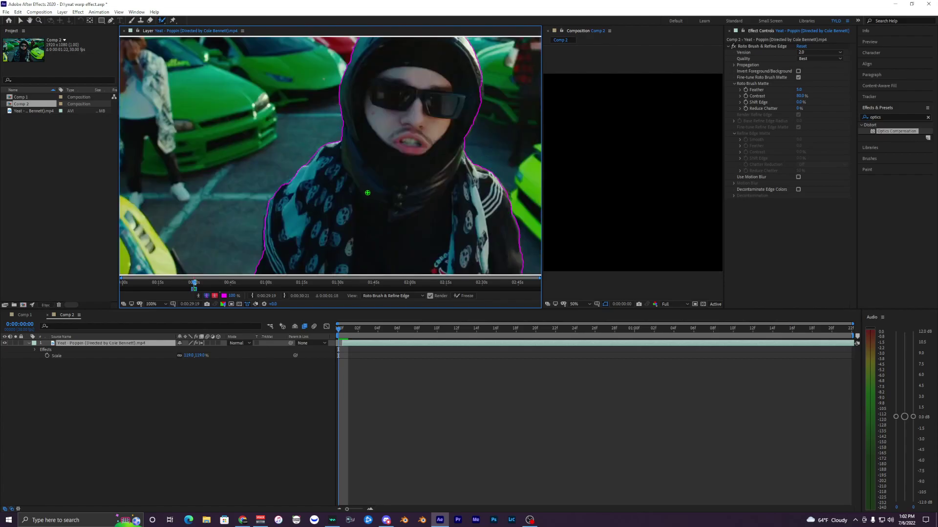
key(Page_Down)
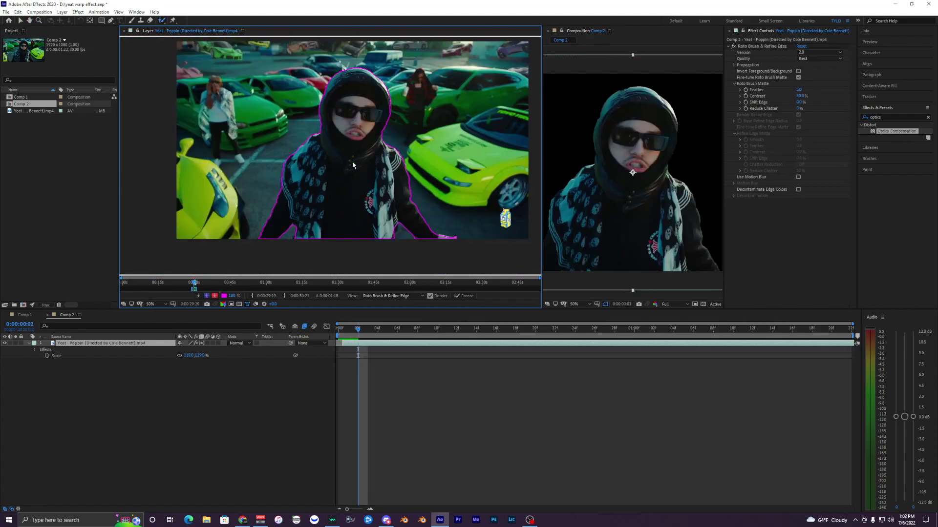
key(Page_Down)
key(Page_Down)
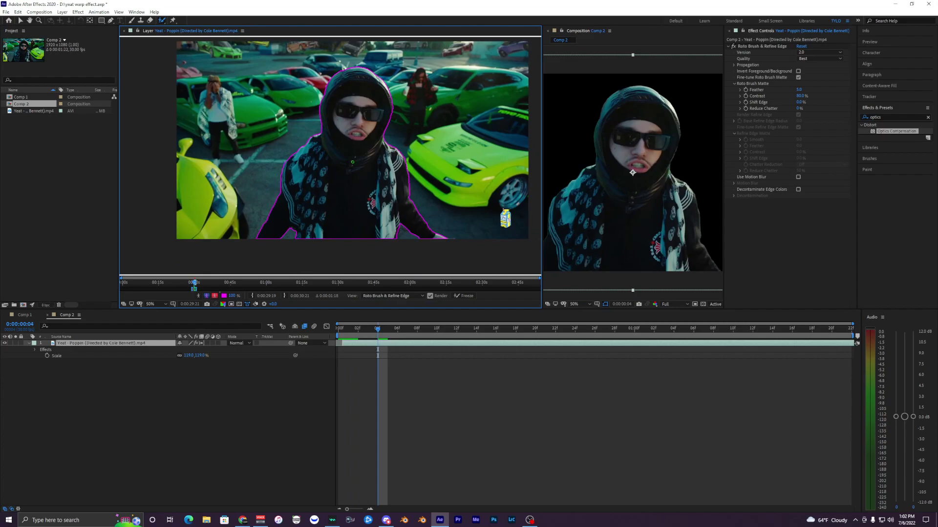
key(Page_Down)
key(Page_Down)
key(Page_Down)
key(Page_Down)
key(Page_Down)
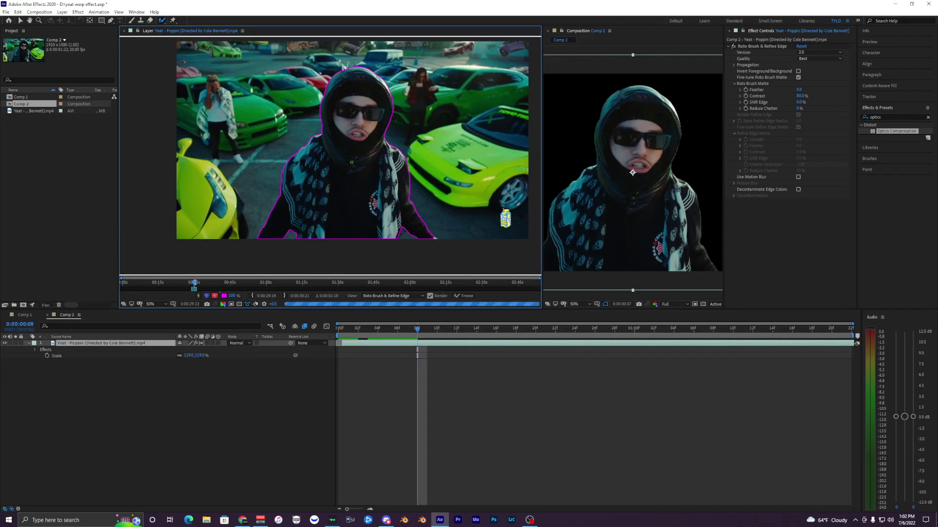
key(Page_Down)
key(Page_Down)
key(Page_Down)
key(Page_Down)
key(Page_Down)
key(Page_Down)
key(Page_Down)
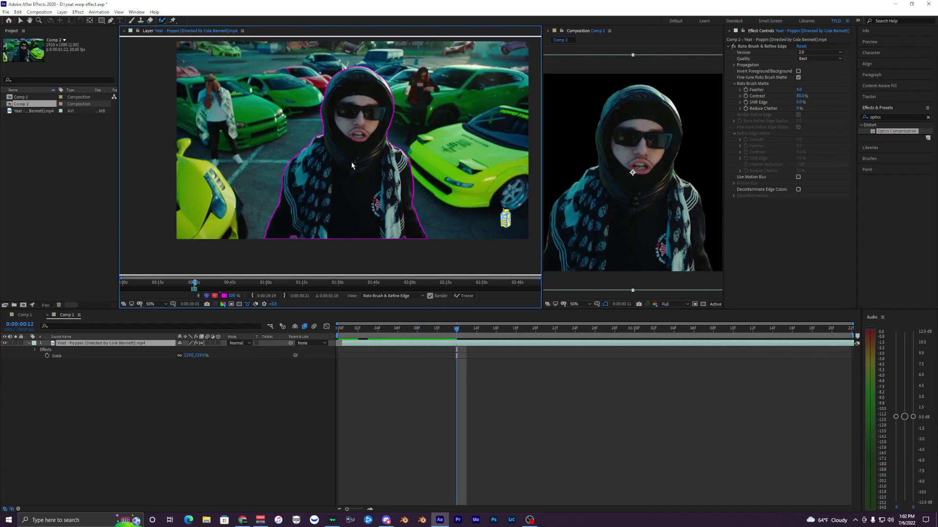
key(Page_Down)
key(Page_Down)
key(Page_Down)
key(Page_Down)
key(Page_Down)
key(Page_Down)
key(Page_Down)
key(Page_Down)
key(Page_Down)
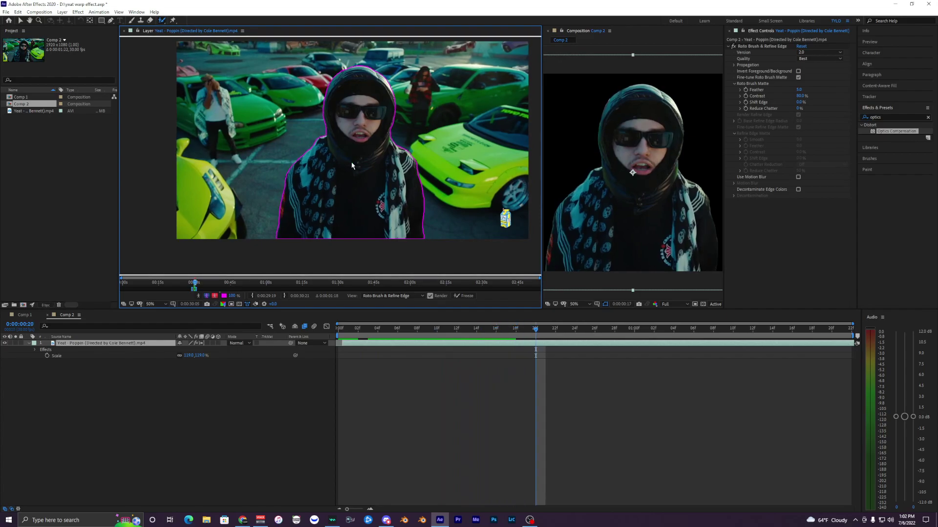
key(Page_Down)
key(Page_Down)
key(Page_Down)
key(Page_Down)
key(Page_Down)
key(Page_Down)
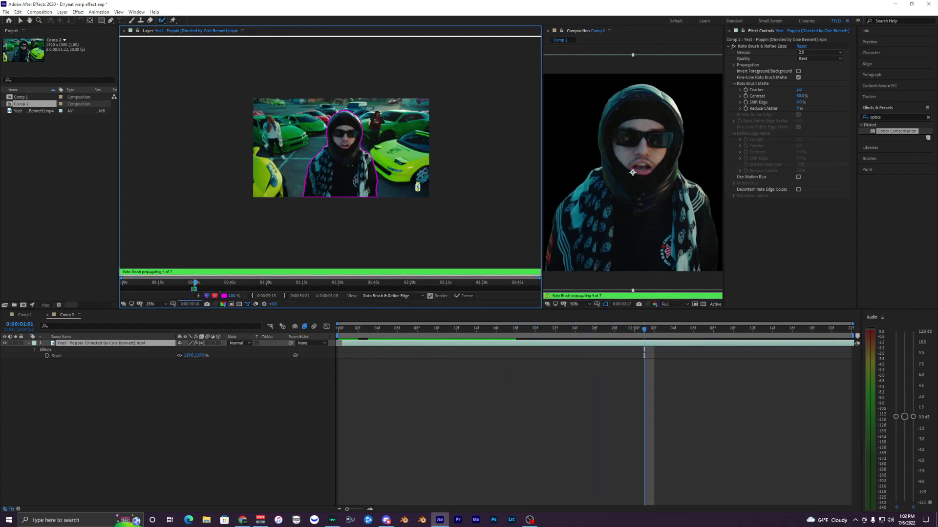
key(comma)
key(period)
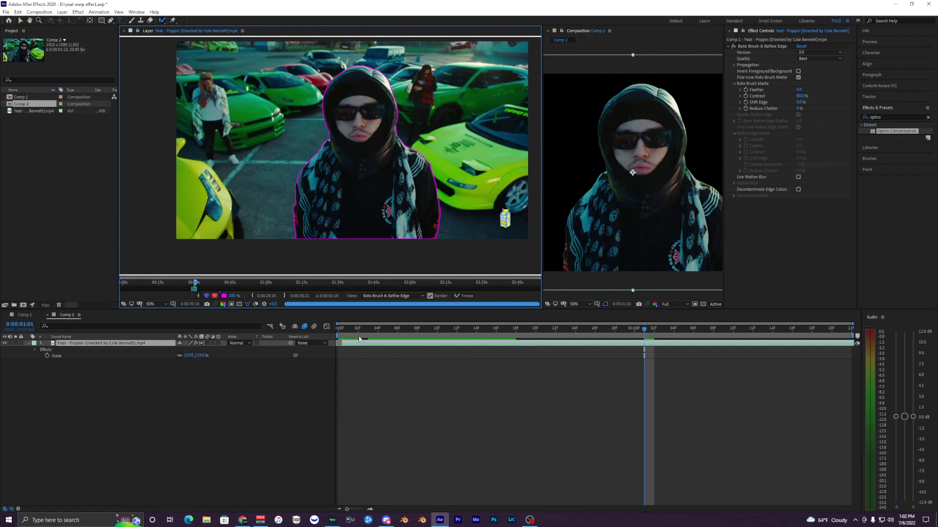
Preview the propagated matte from the first frame and freeze the Roto Brush propagation.
click(321, 337)
key(Home)
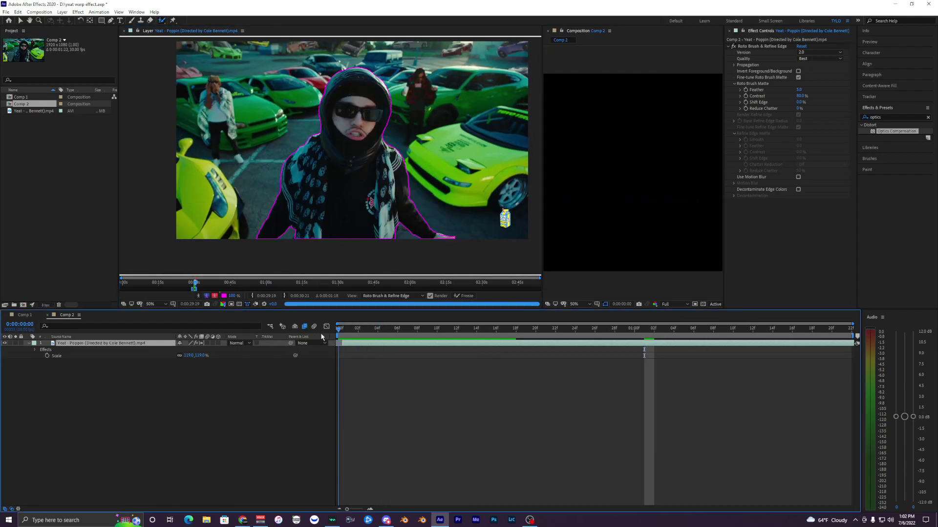
key(space)
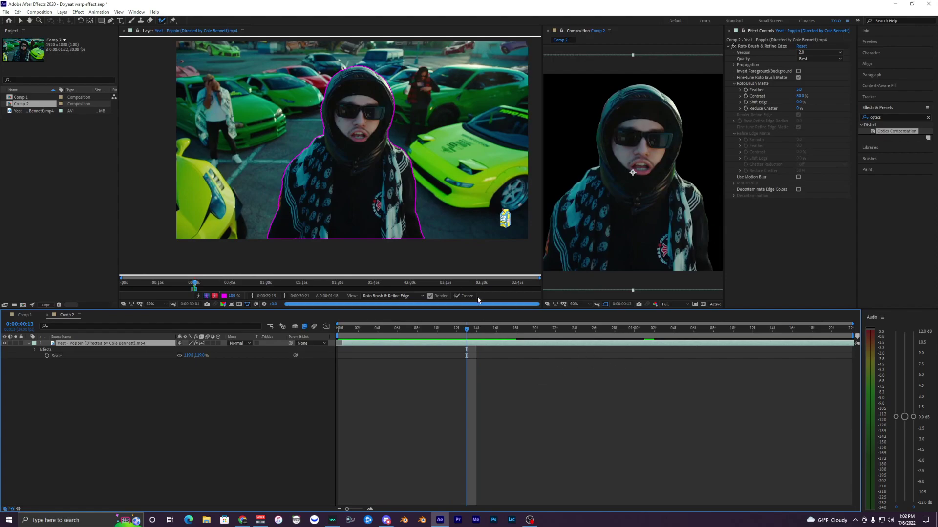
click(461, 297)
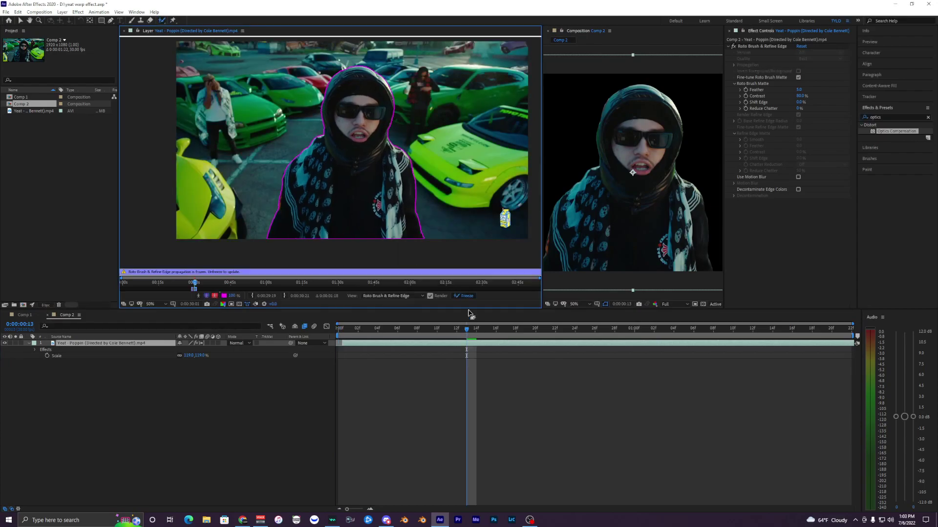
Close the Layer viewer and play back the cutout in the composition from its first frame.
click(124, 30)
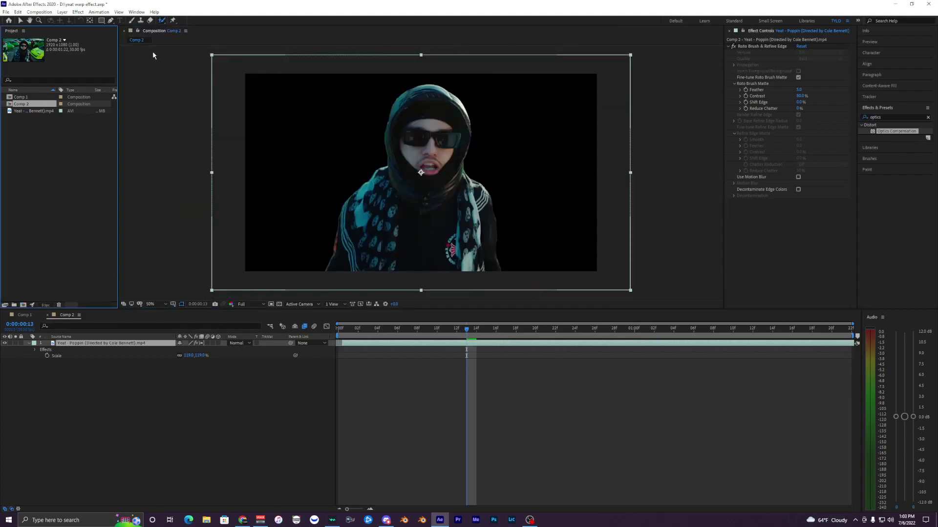
key(Home)
key(space)
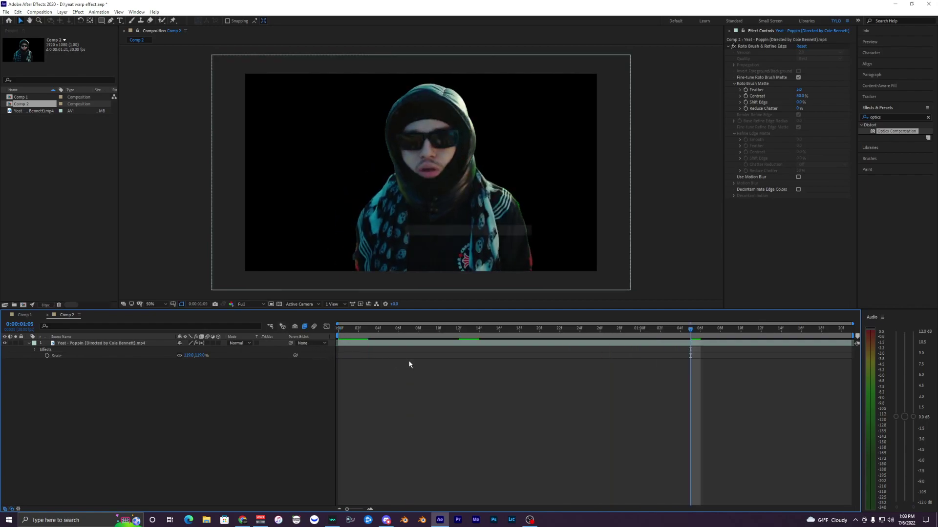
Set the Roto Brush matte's feather to 10 and inspect the hood's edge up close.
click(799, 89)
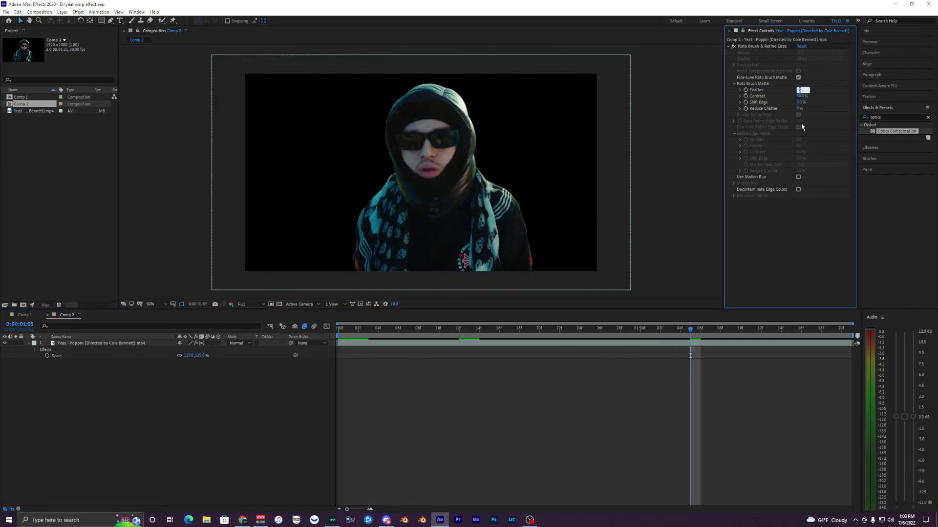
key(Return)
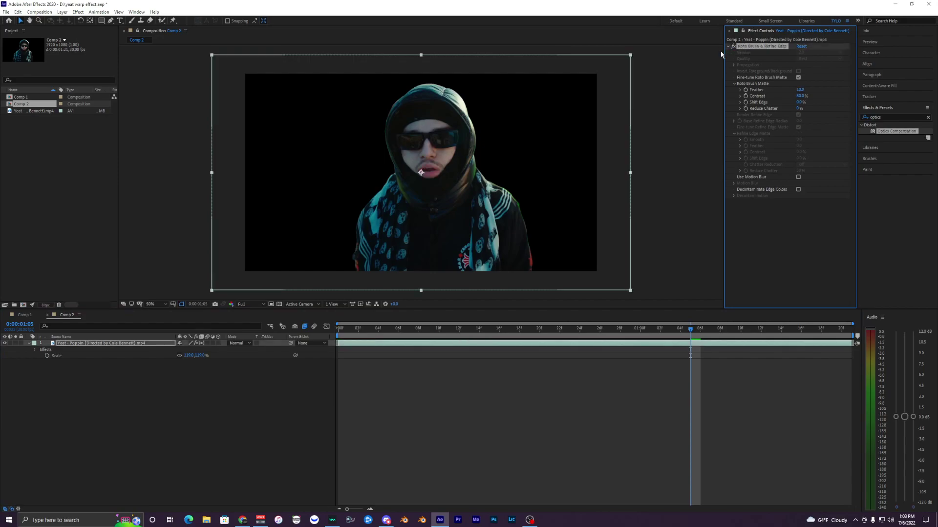
scroll(360, 161, up, 2)
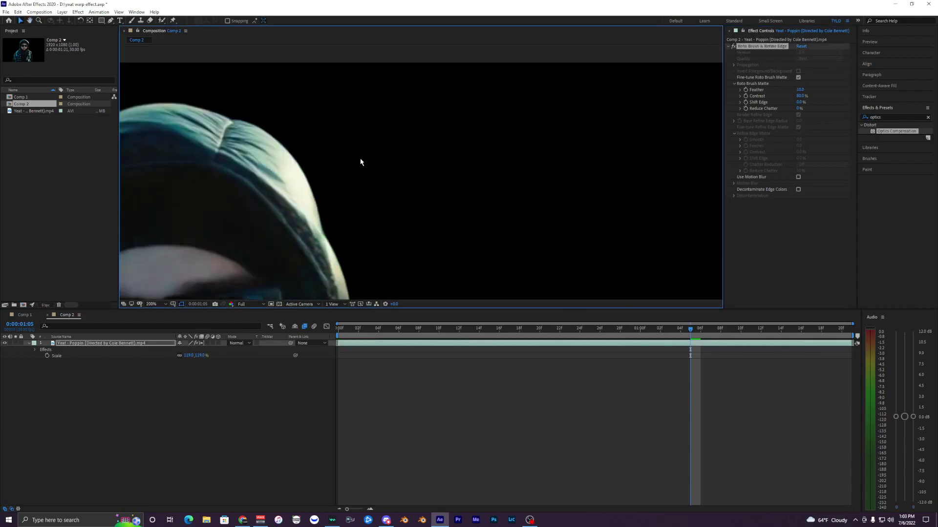
scroll(344, 197, down, 2)
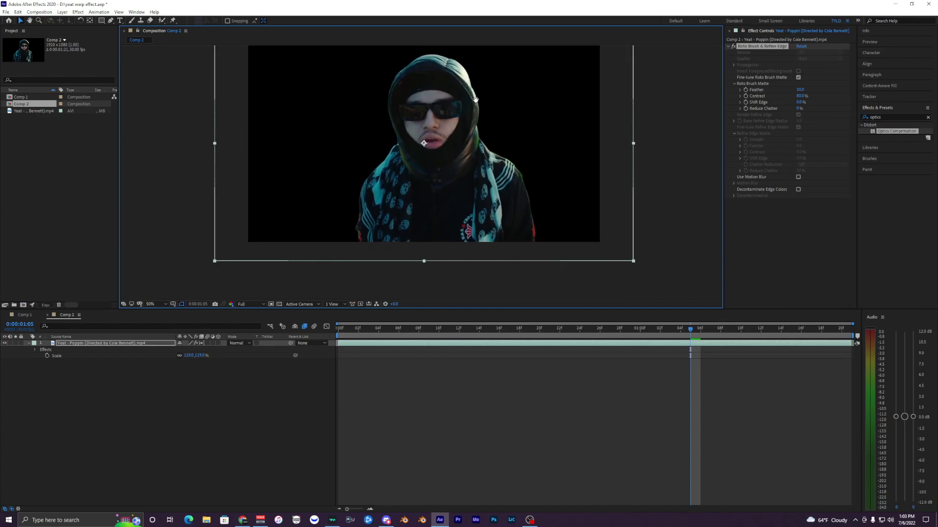
Duplicate the cutout layer twice in Comp 2 and collapse the bottom layer's properties.
click(344, 357)
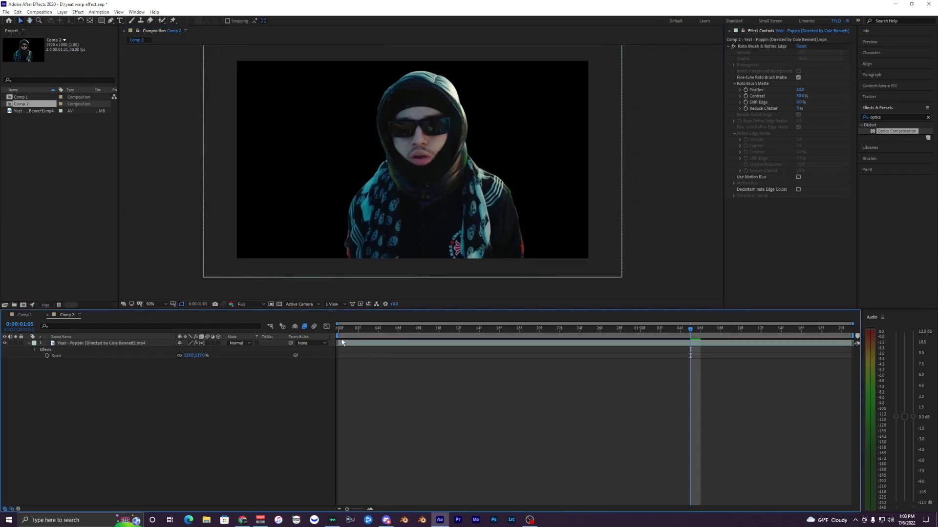
key(Home)
click(361, 345)
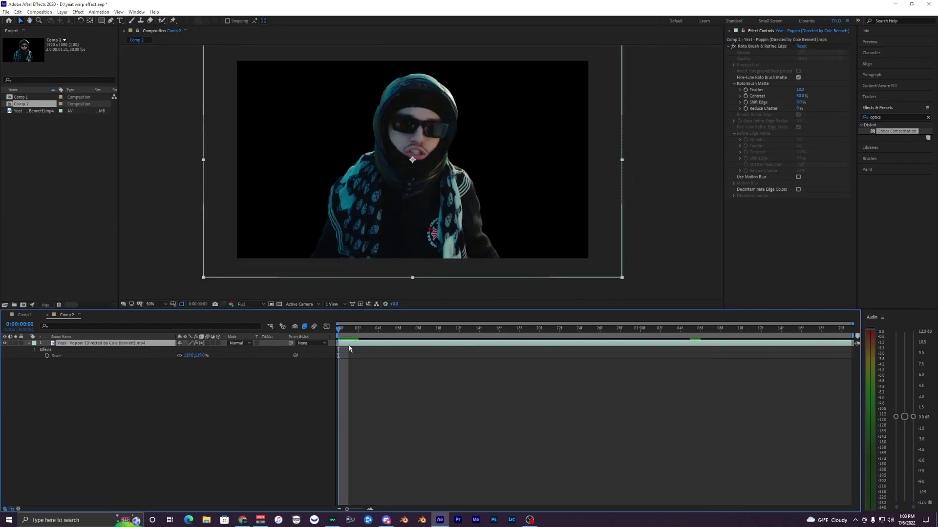
key(ctrl+d)
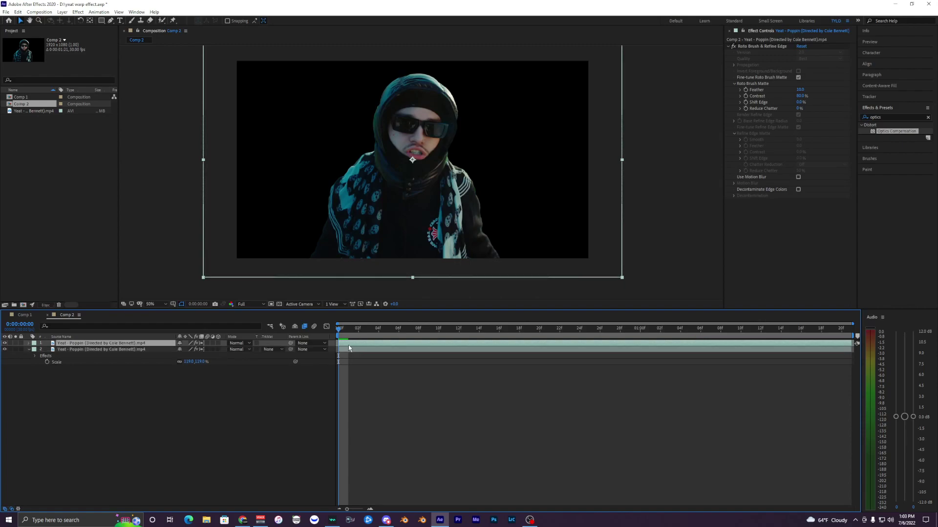
key(ctrl+d)
click(350, 380)
click(348, 356)
click(349, 344)
click(350, 350)
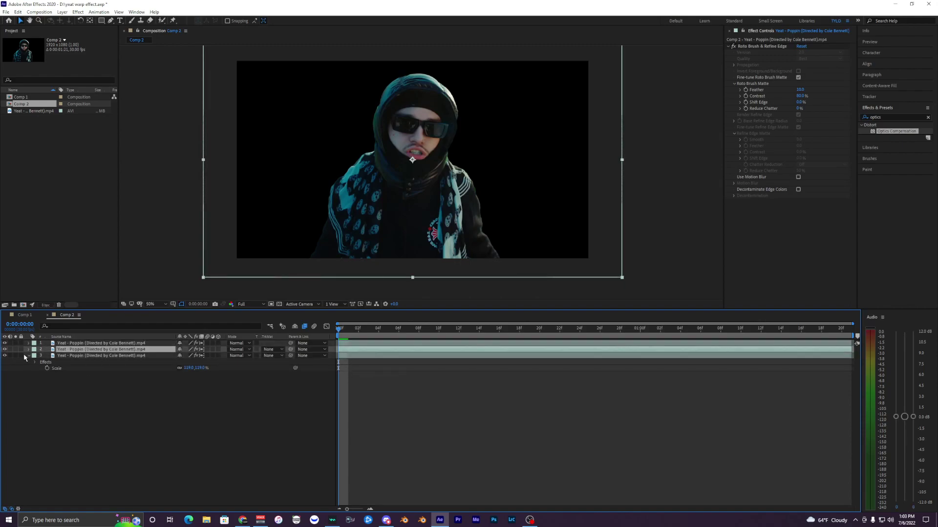
click(28, 355)
click(353, 372)
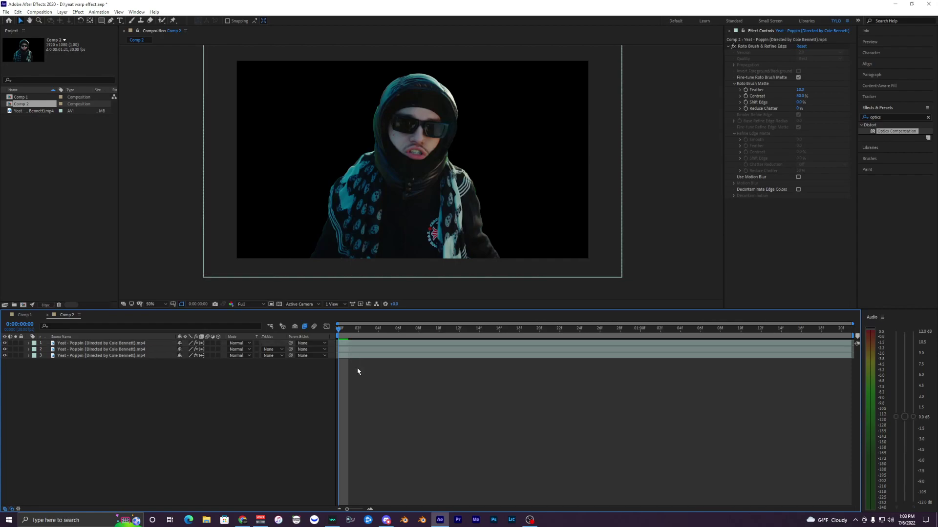
Remove the Roto Brush & Refine Edge effect from the bottom and middle layers, keep it on the top layer, and save the project.
click(352, 355)
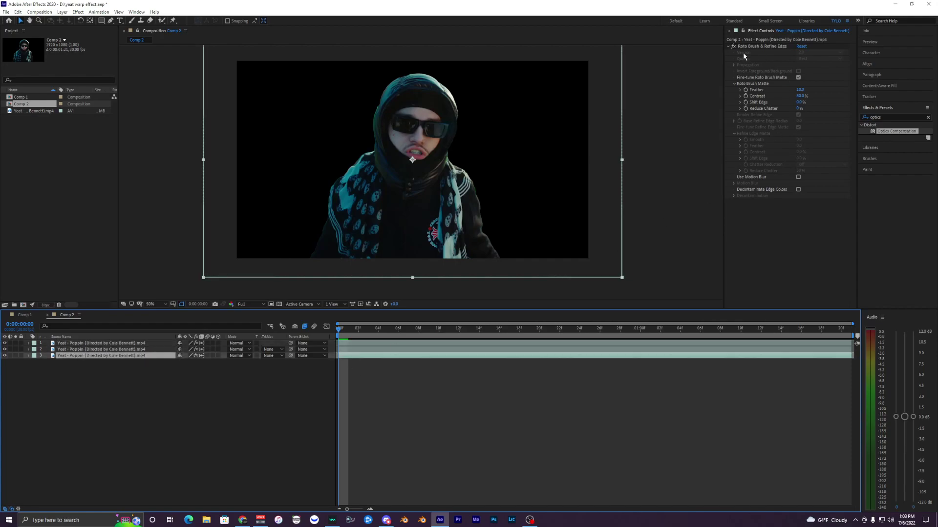
click(746, 48)
key(Delete)
click(352, 350)
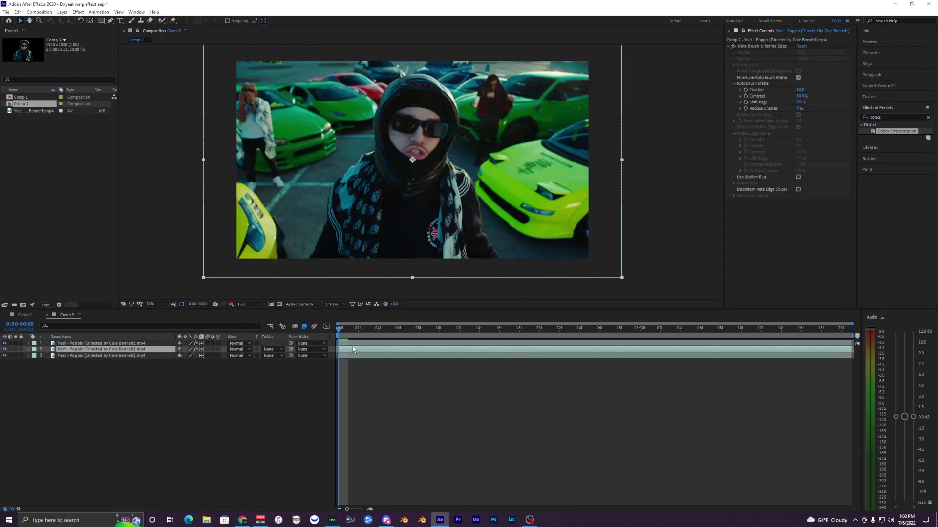
click(782, 47)
key(Delete)
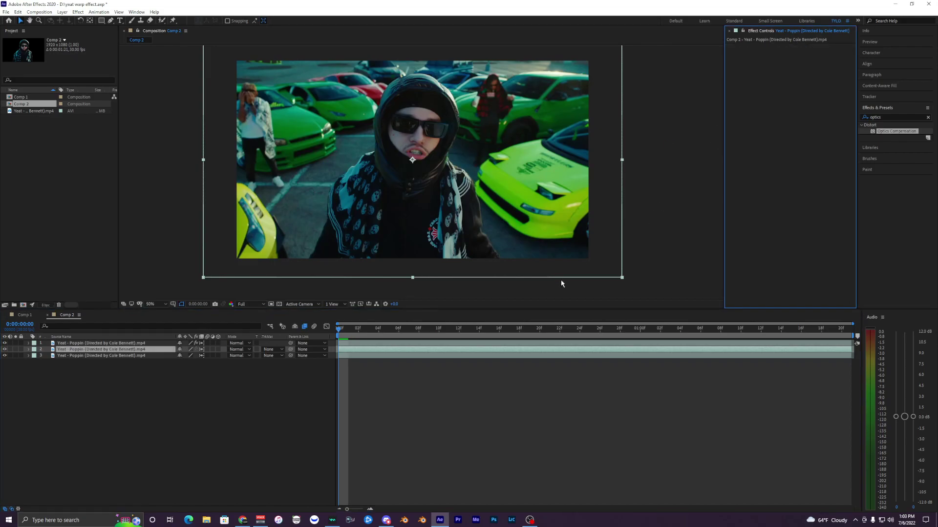
click(352, 343)
click(344, 381)
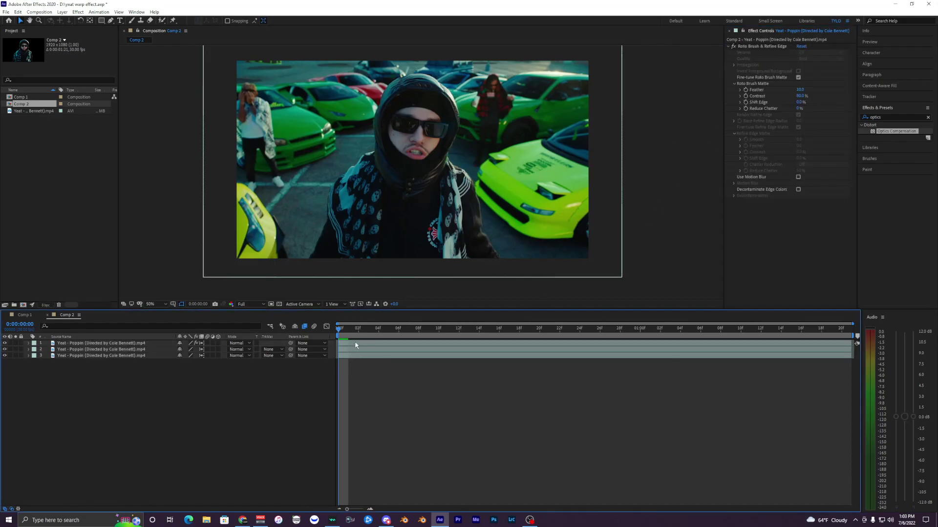
click(355, 346)
click(358, 350)
key(ctrl+s)
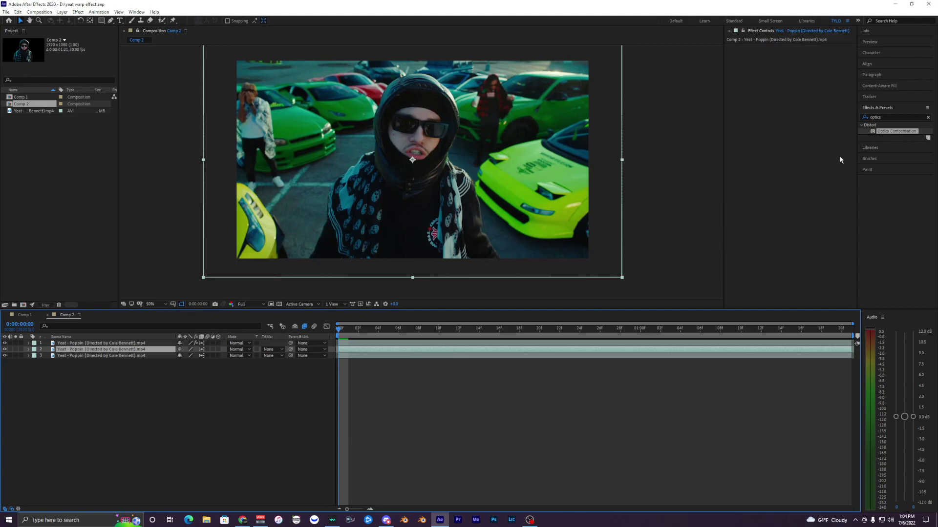
Search the effects for "cc m" and apply CC Mr. Mercury to the middle layer.
click(882, 116)
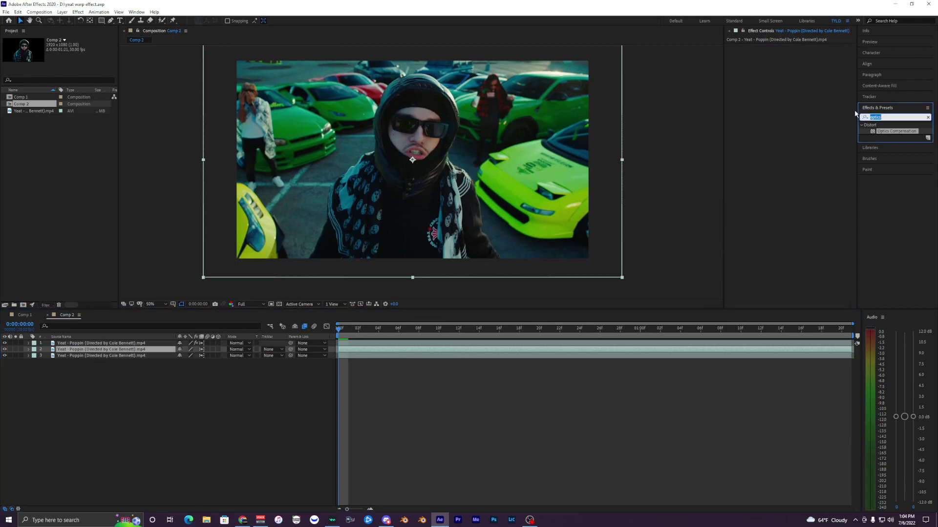
click(885, 118)
text(cc m)
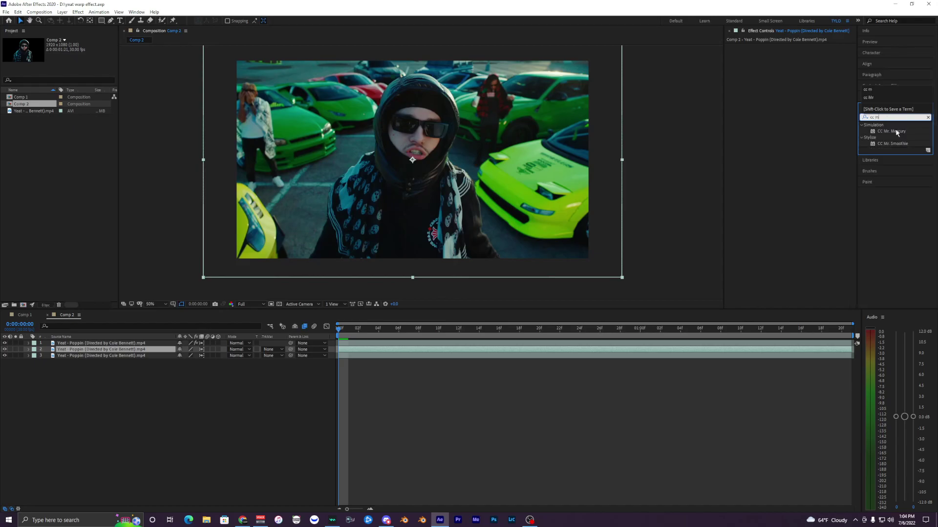
drag(896, 132, 306, 332)
Reduce the composition's preview resolution to Third and return to the first frame.
click(250, 305)
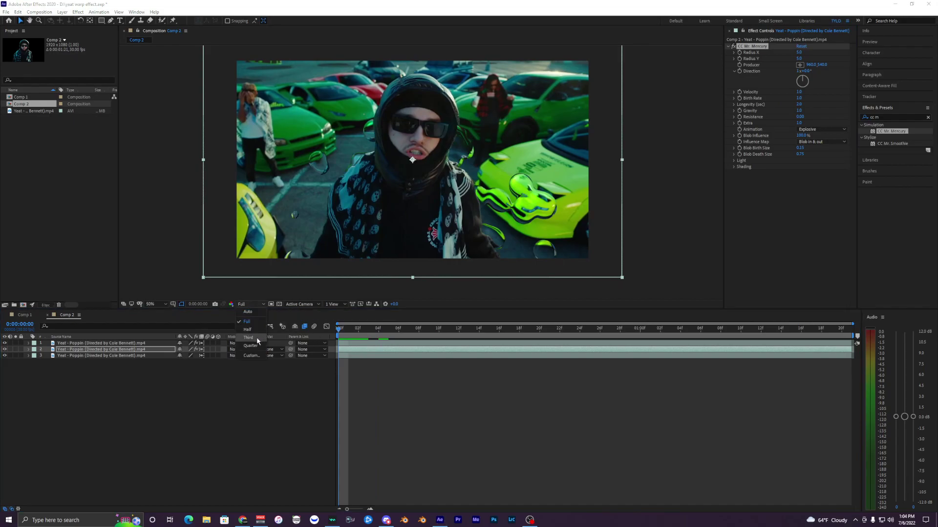
click(267, 338)
drag(357, 331, 260, 337)
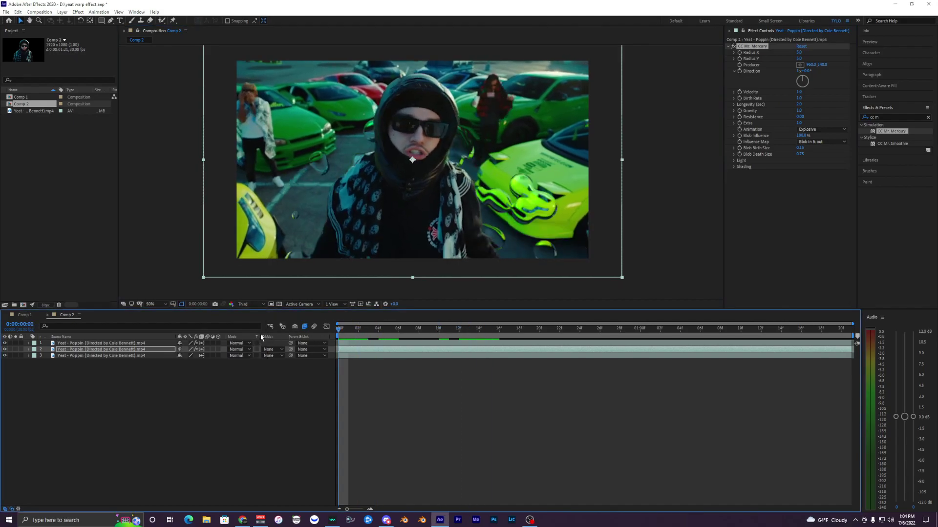
Set CC Mr. Mercury's Velocity to 20 and Birth Rate to 40, and check the distorted background.
click(798, 92)
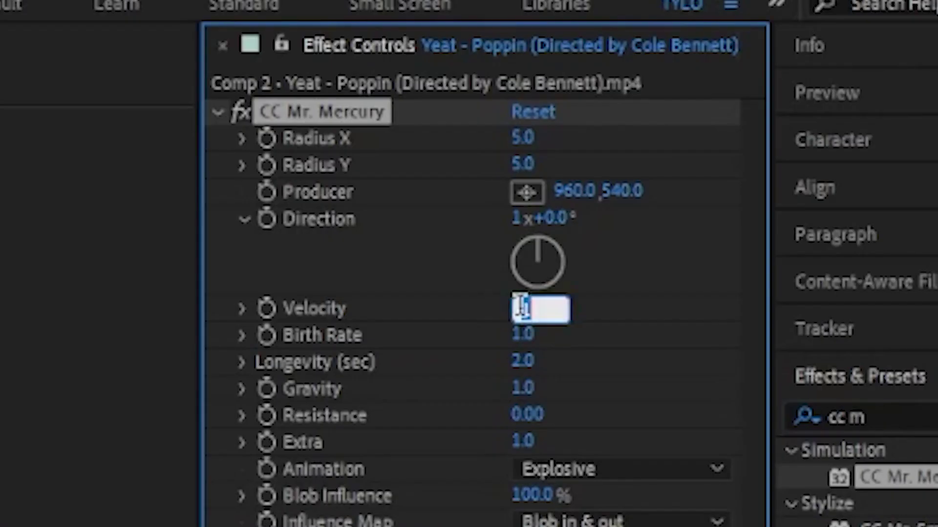
text(20)
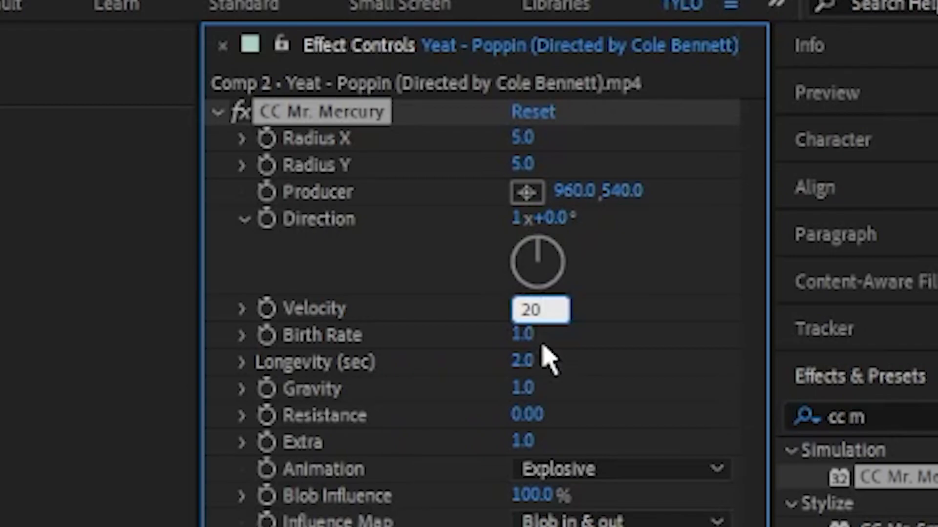
key(Tab)
text(40)
key(Return)
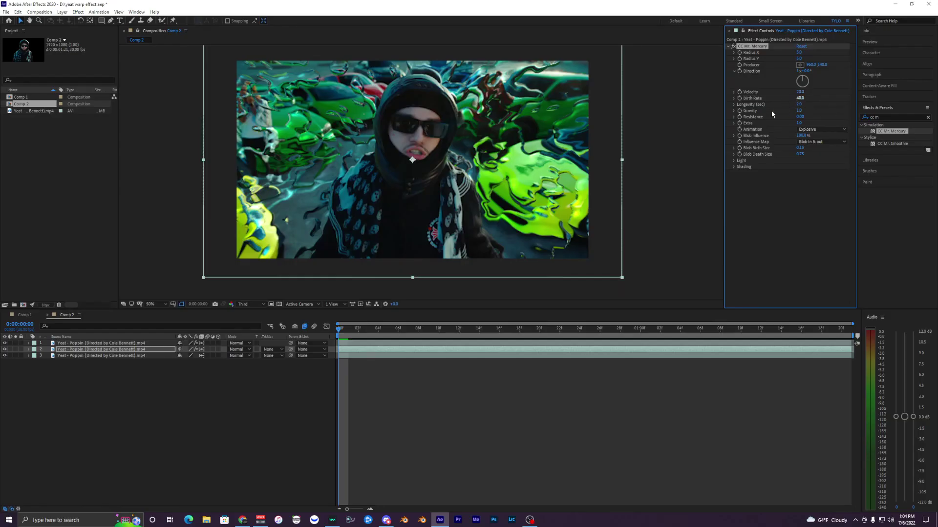
mouse_move(528, 180)
mouse_down()
mouse_move(529, 192)
mouse_move(529, 183)
mouse_up()
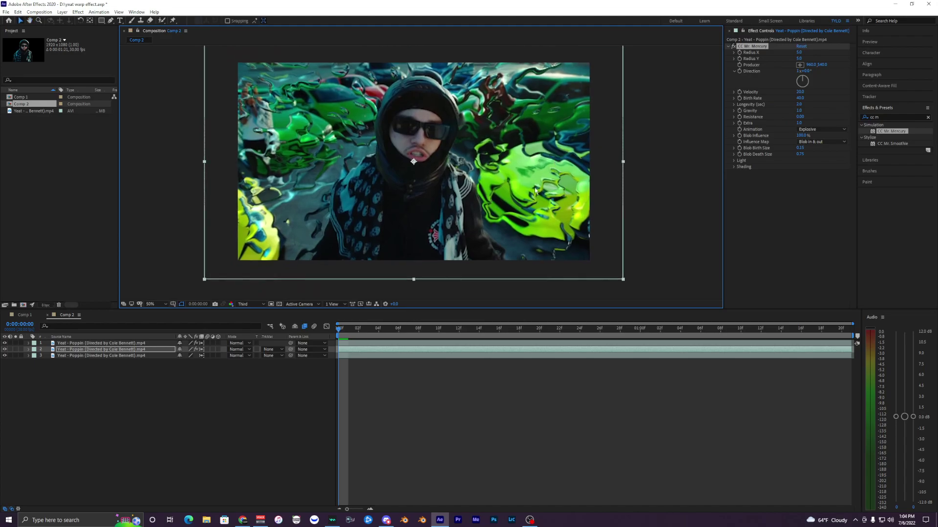
scroll(536, 190, up, 2)
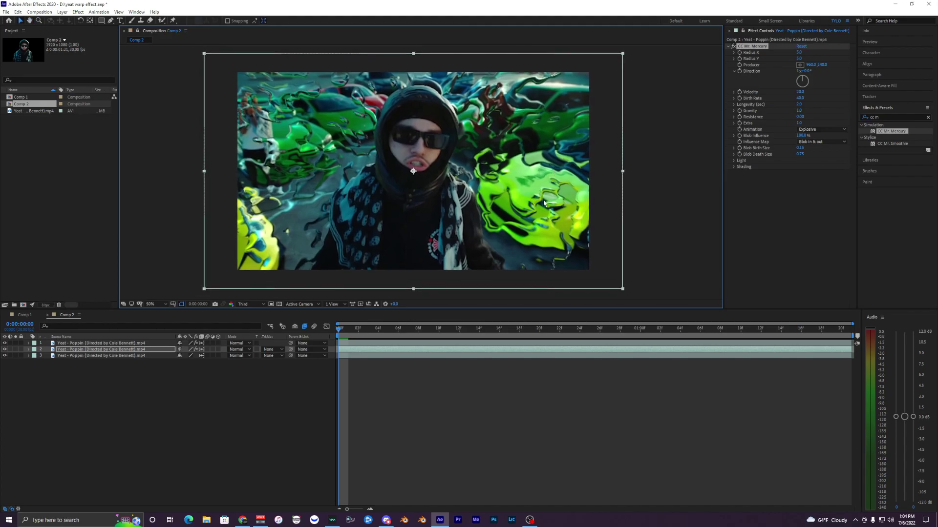
Try a CC Mr. Mercury Velocity of 10, and restore Velocity to 20 and Birth Rate to 40.
click(799, 91)
text(10)
key(Return)
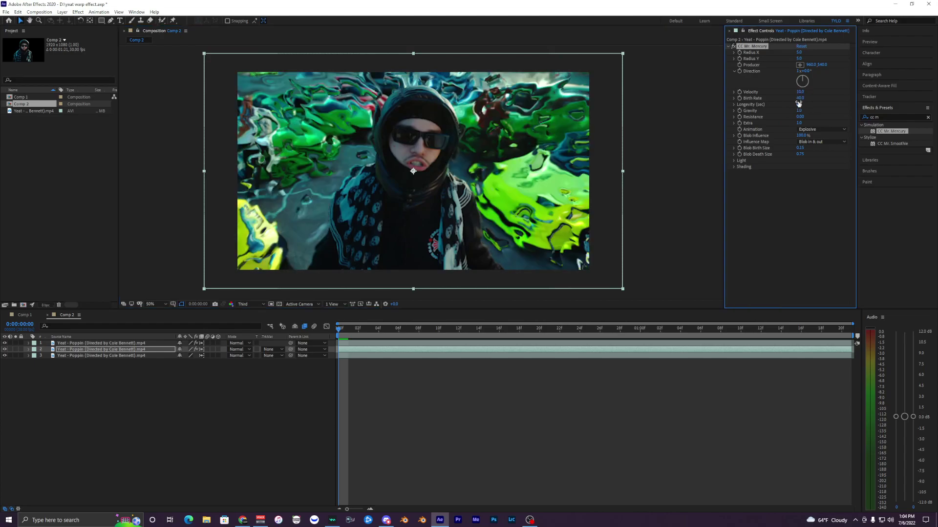
click(799, 91)
text(2)
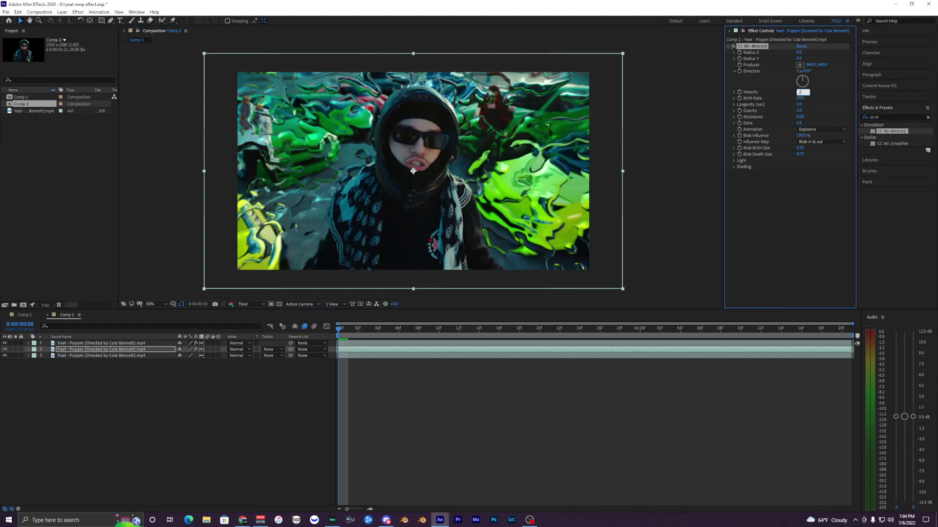
text(0)
key(Return)
click(800, 98)
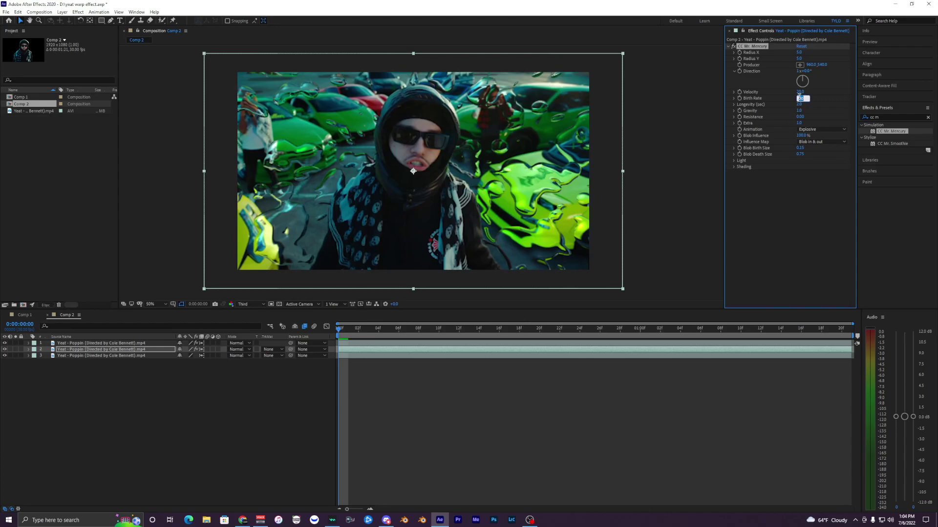
text(40)
key(Return)
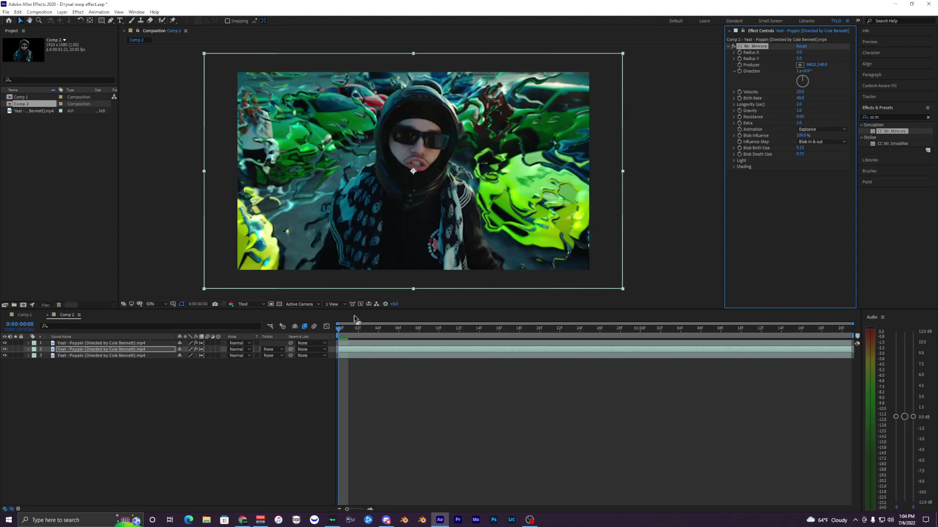
Preview the liquid distortion behind the man and return to the first frame.
drag(341, 328, 223, 338)
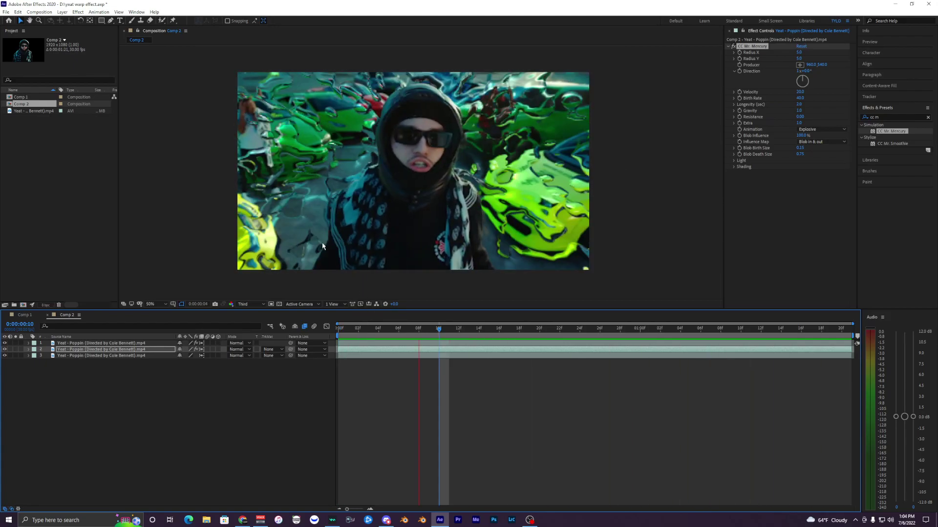
key(space)
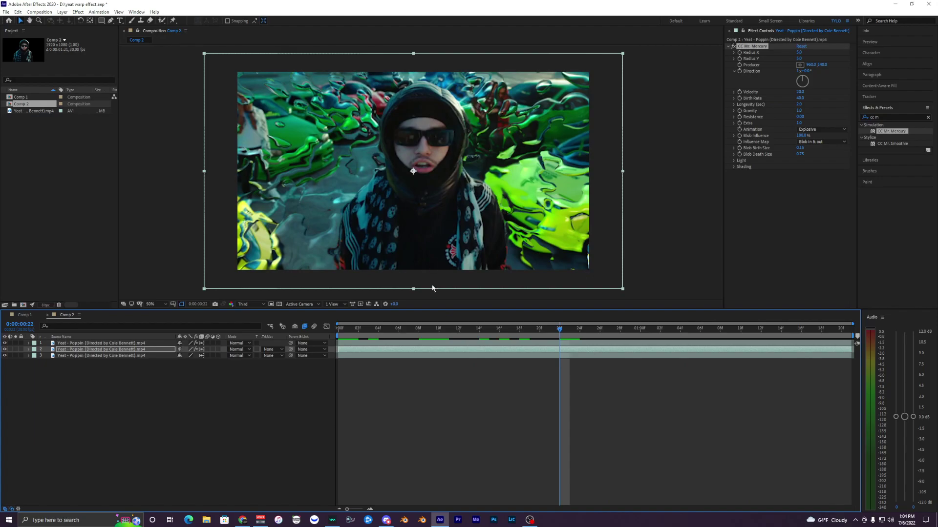
key(Home)
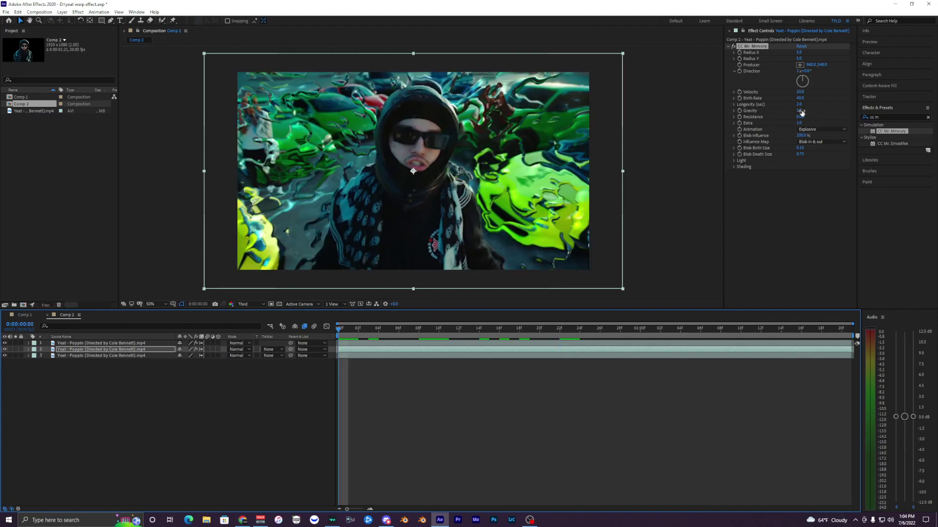
Set CC Mr. Mercury's Gravity to 2, play back the result, and save the project.
click(800, 111)
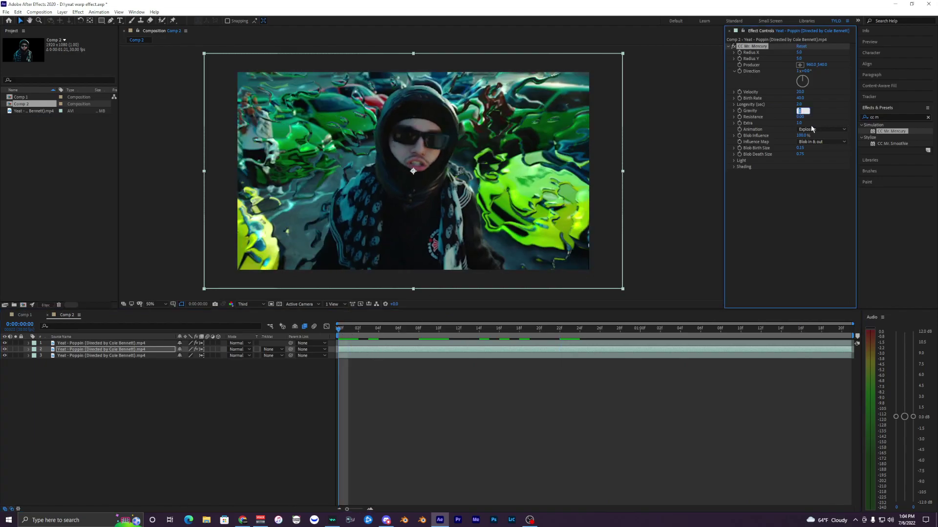
text(2)
key(Return)
key(space)
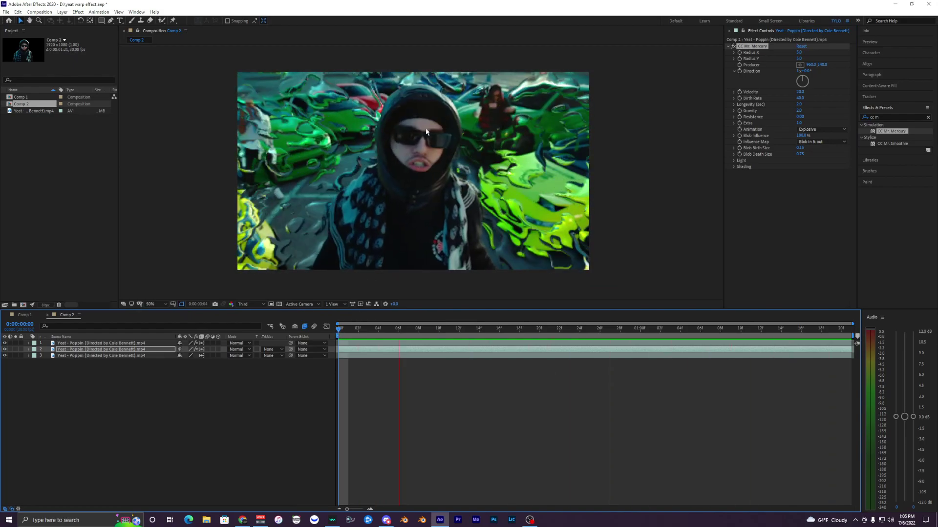
key(space)
key(ctrl+s)
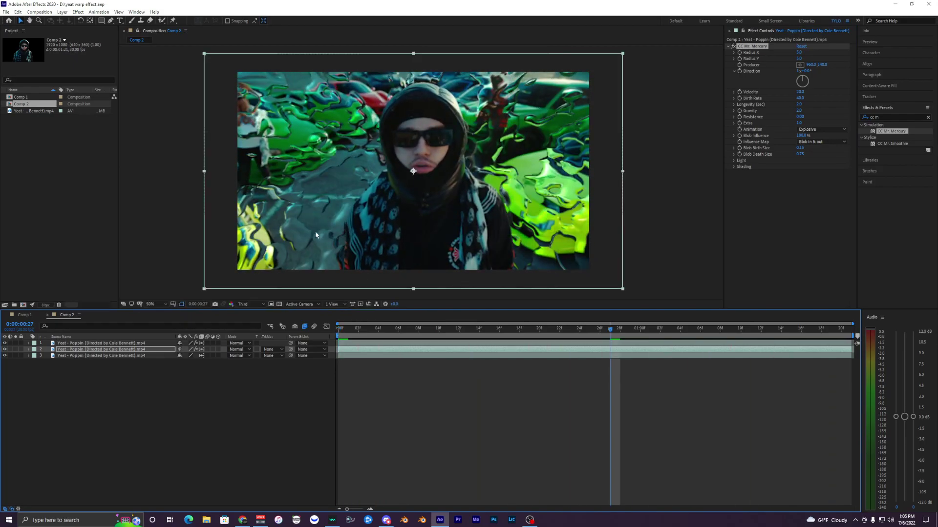
Collapse CC Mr. Mercury's settings, search the effects for "warp", and apply Warp to the middle layer.
click(727, 47)
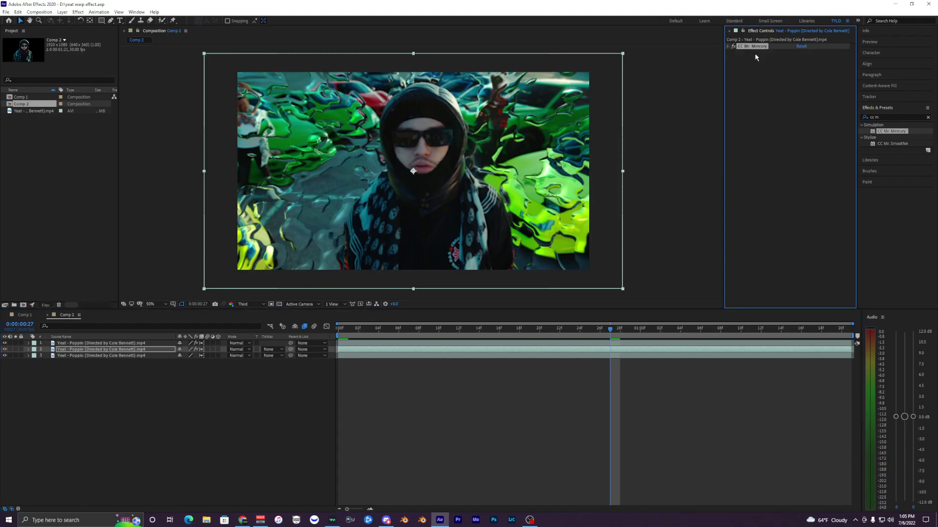
click(766, 88)
click(894, 117)
key(BackSpace)
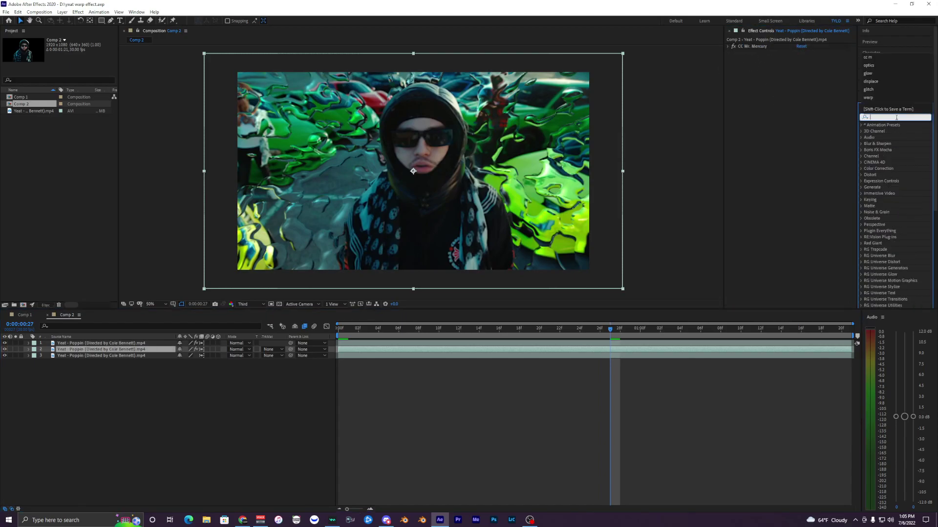
click(868, 98)
drag(882, 181, 595, 353)
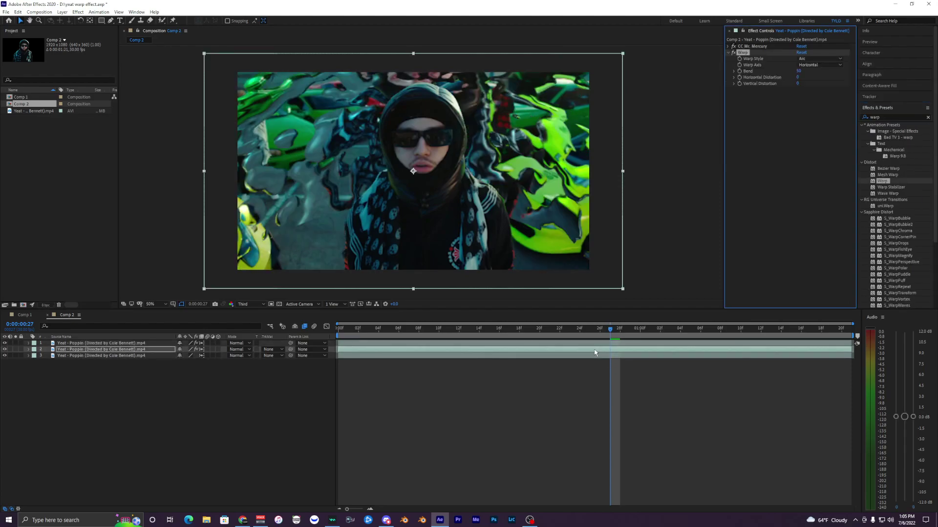
At the first frame, set the Warp effect's style to Twist and its Bend to -100.
click(345, 330)
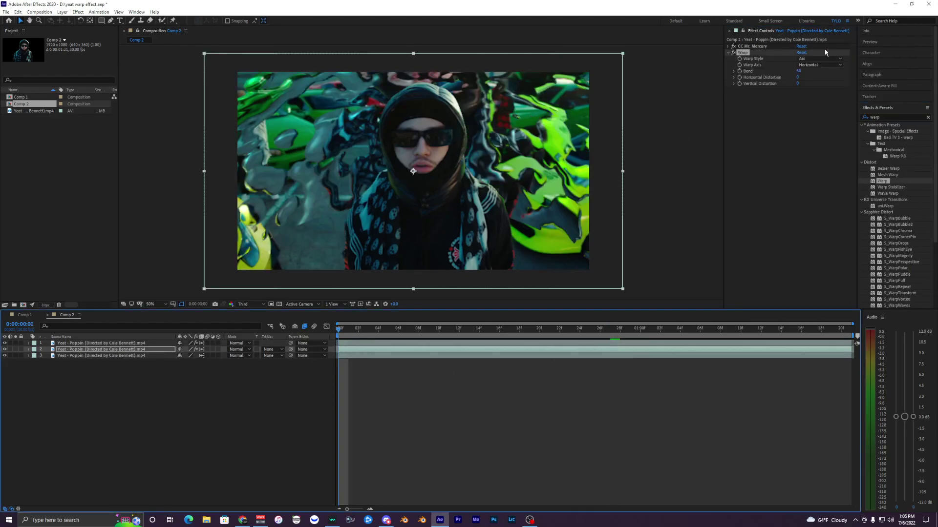
click(805, 58)
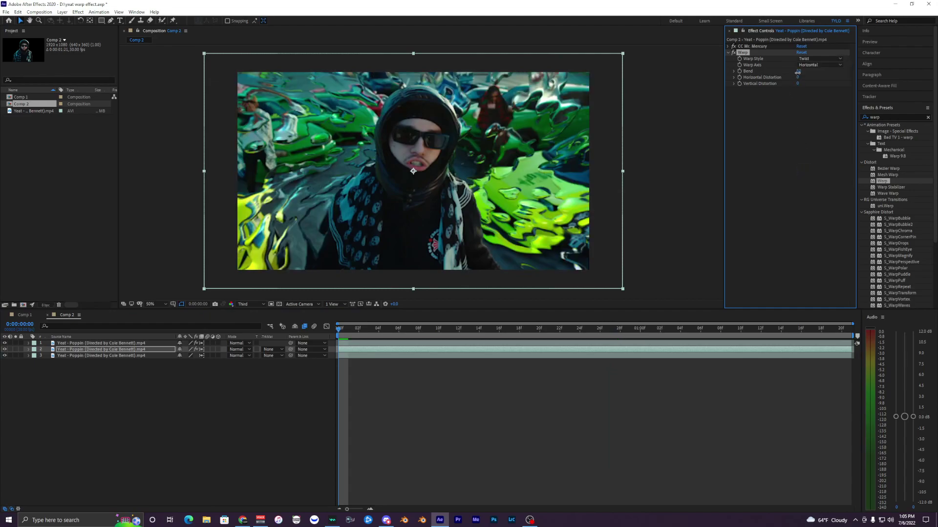
drag(798, 72, 714, 79)
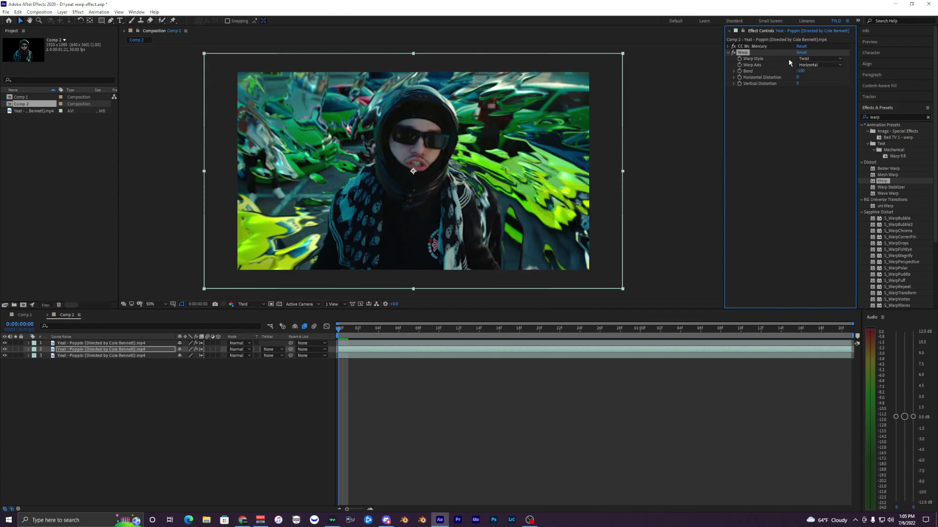
Keyframe Warp's Bend from -100 at the first frame to 0 at 0:00:01:20.
click(314, 335)
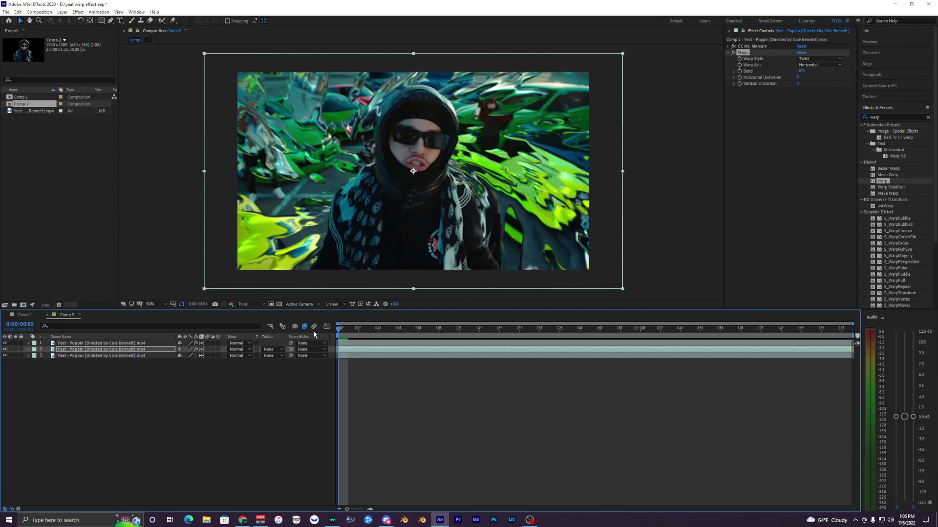
click(343, 350)
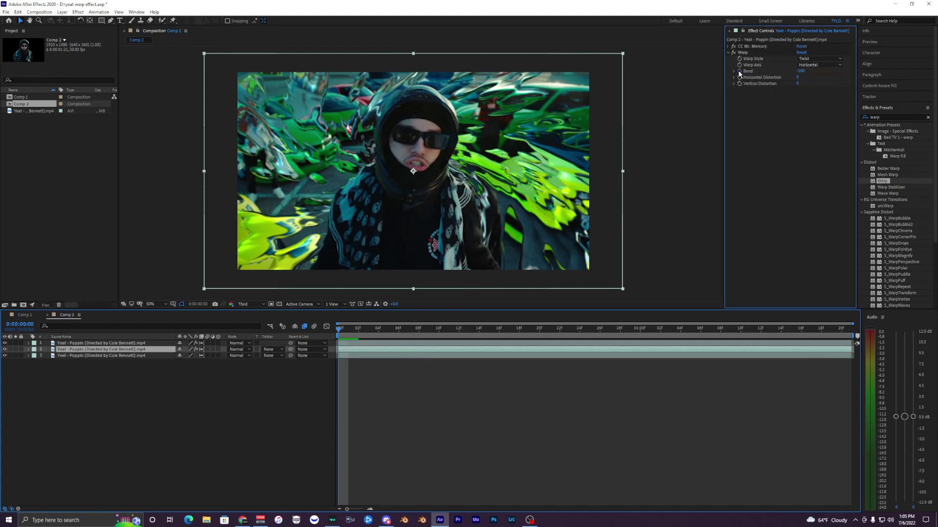
click(742, 52)
key(space)
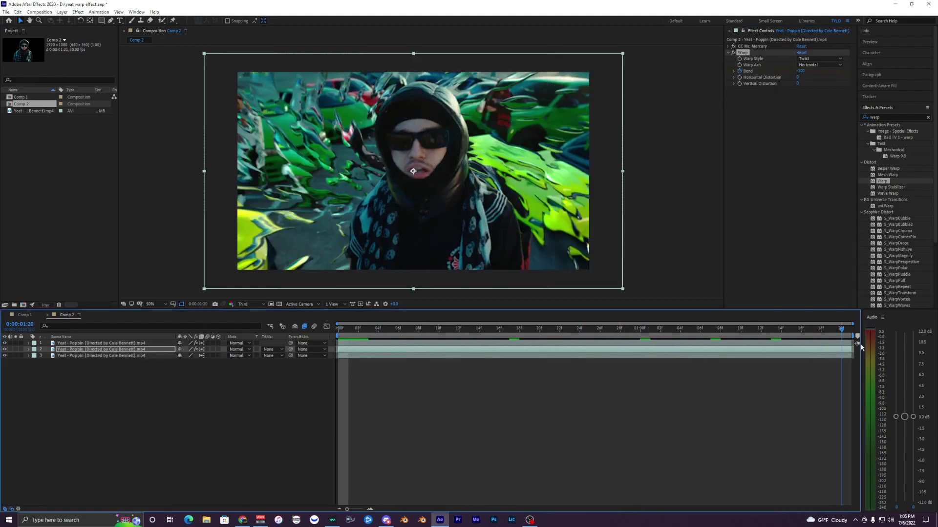
click(801, 72)
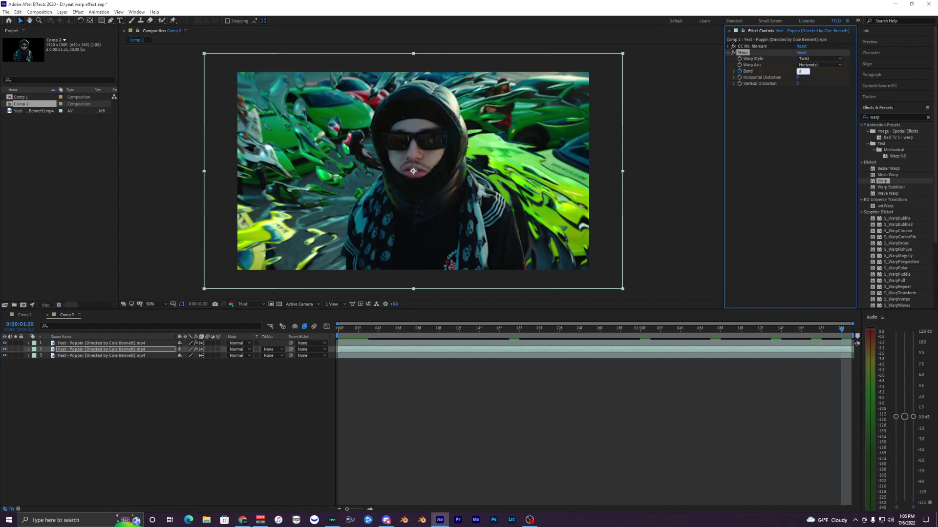
key(Return)
Play back the animated Warp bend from the first frame.
click(348, 344)
key(ctrl+z)
key(space)
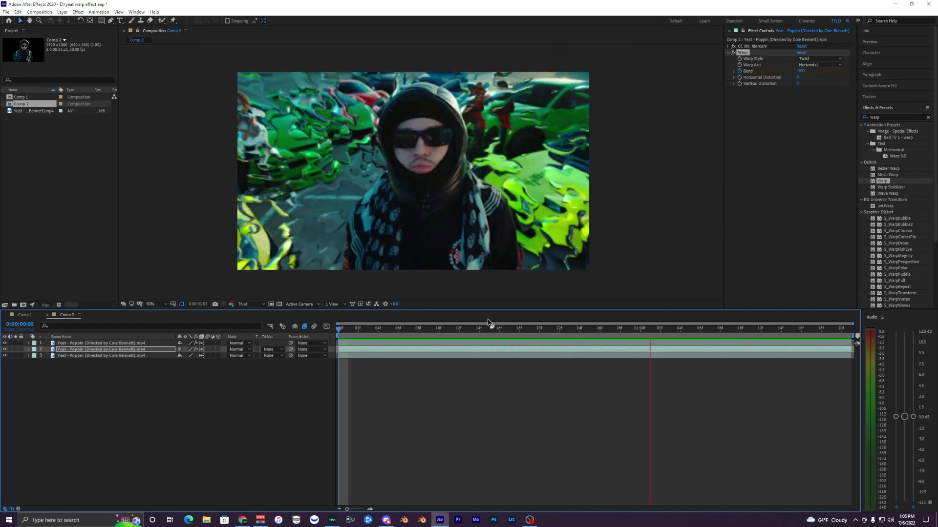
key(space)
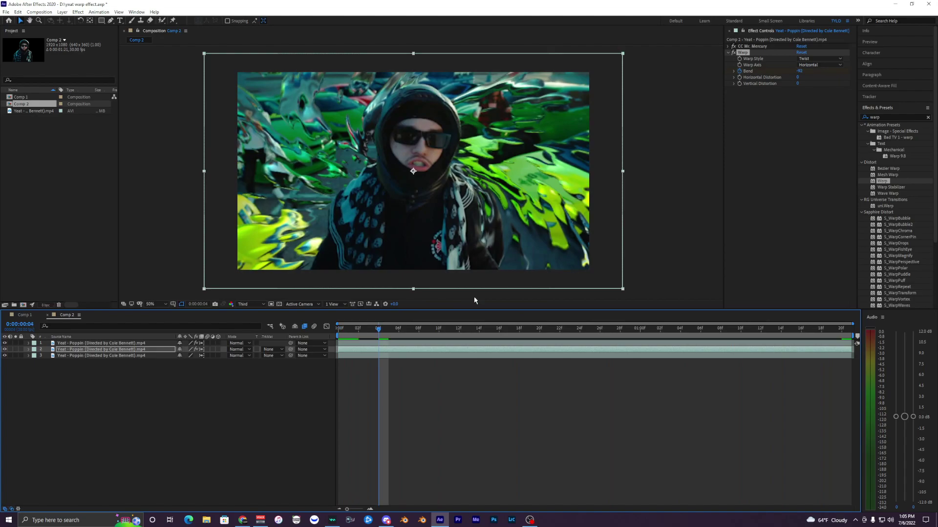
Collapse Warp's settings, search the effects for "cc lens", and apply CC Lens to the middle layer.
click(728, 52)
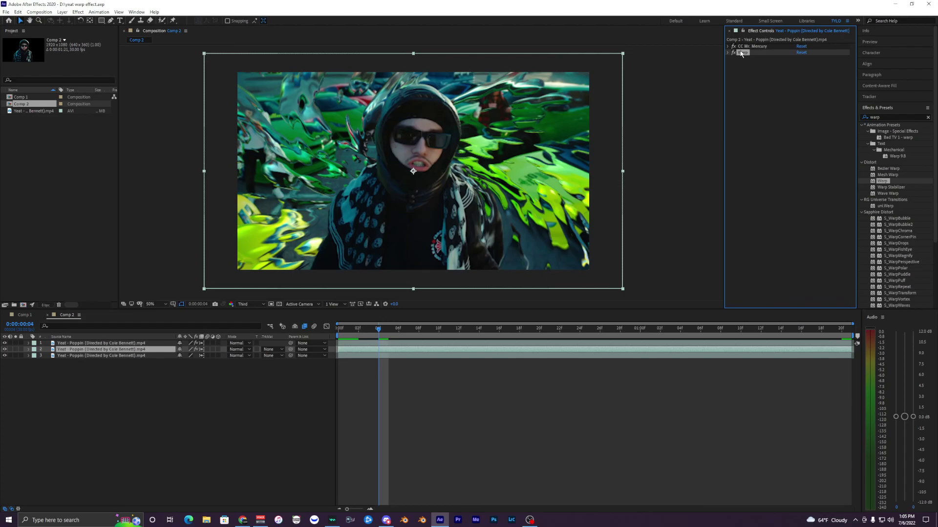
click(928, 118)
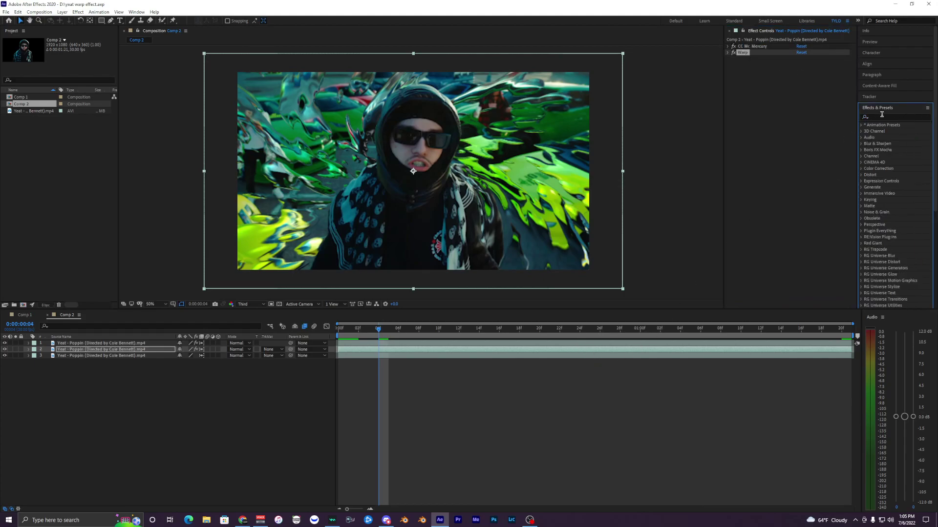
click(882, 116)
text(cc lens)
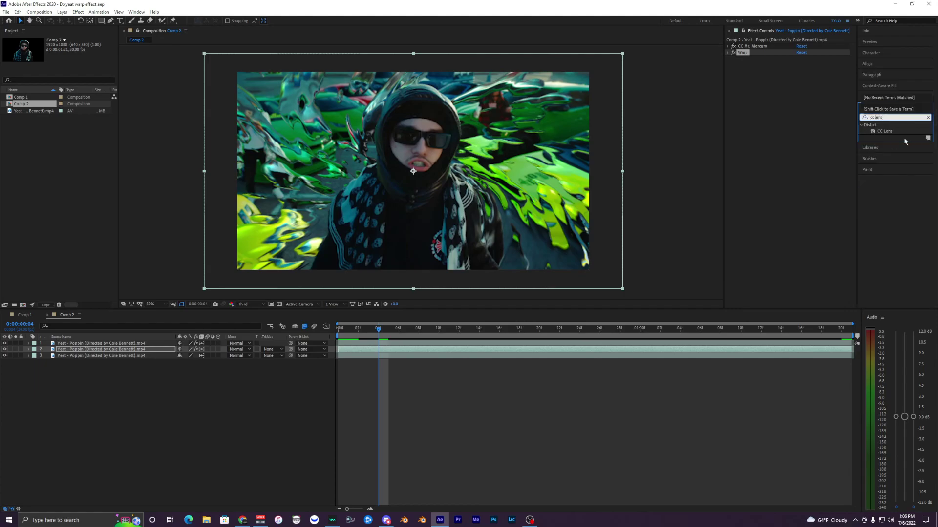
drag(893, 132, 406, 350)
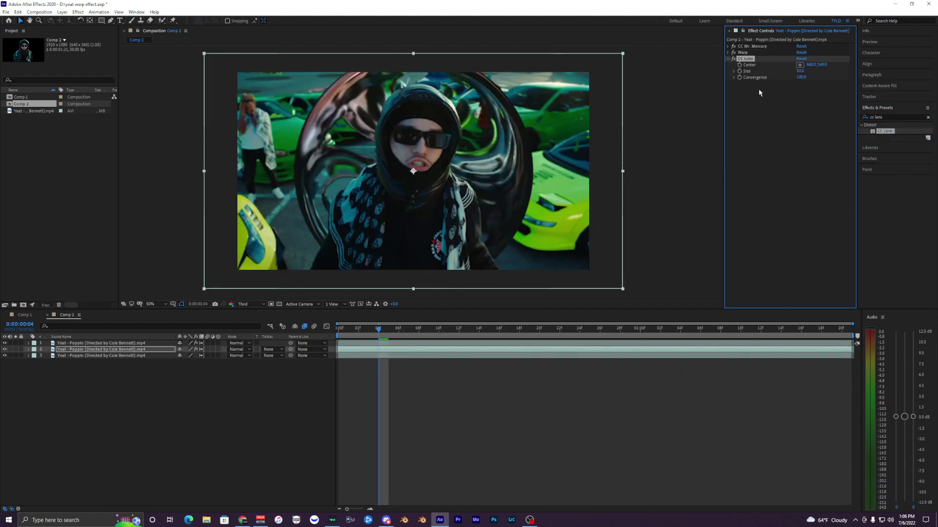
Set CC Lens's Size to 0 and add a Size keyframe at the first frame.
click(800, 71)
mouse_move(798, 73)
mouse_down()
mouse_move(821, 72)
mouse_move(779, 72)
mouse_move(811, 70)
mouse_move(786, 74)
mouse_up()
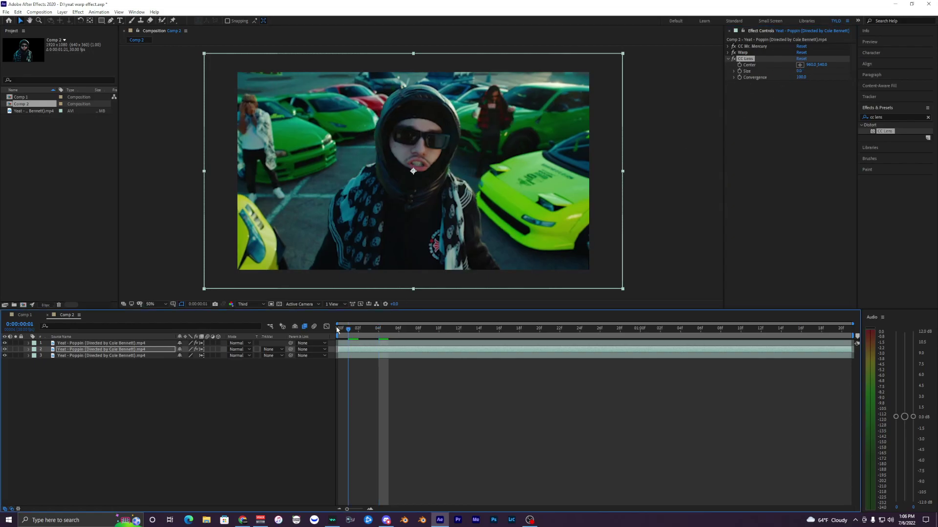
click(284, 335)
key(Home)
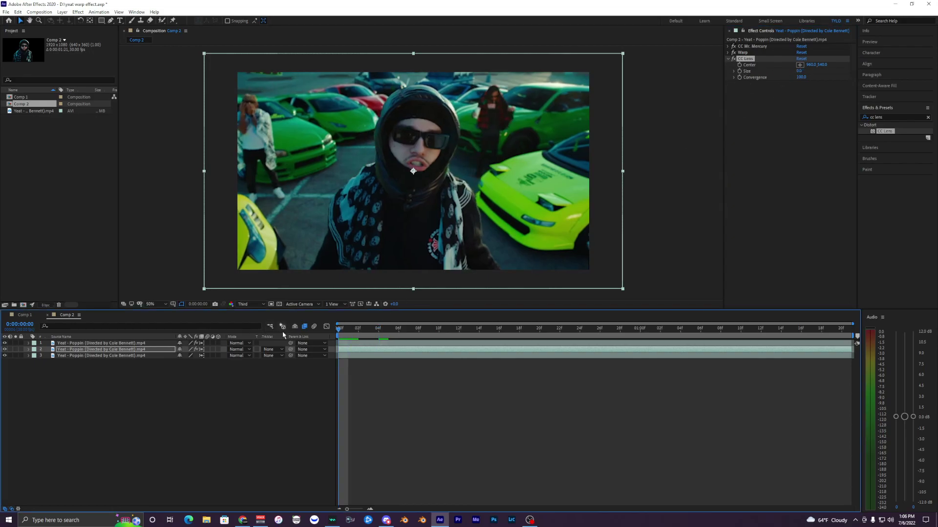
click(739, 72)
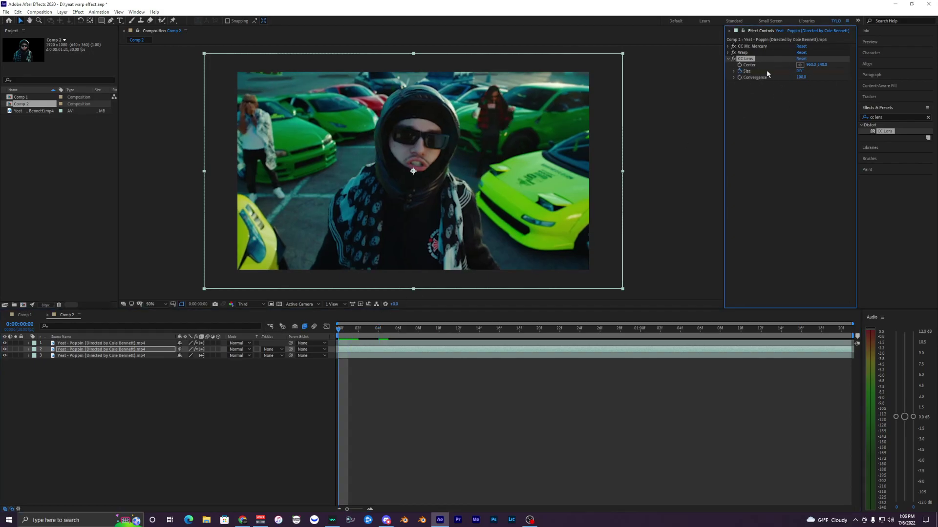
At 0:00:01:20, set CC Lens's Size to 500.
drag(340, 330, 910, 364)
click(800, 72)
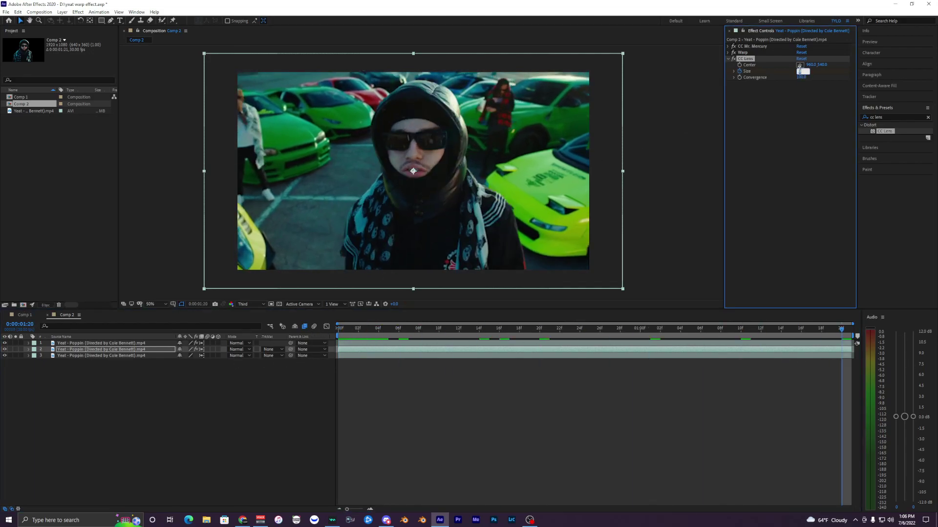
text(475)
key(Return)
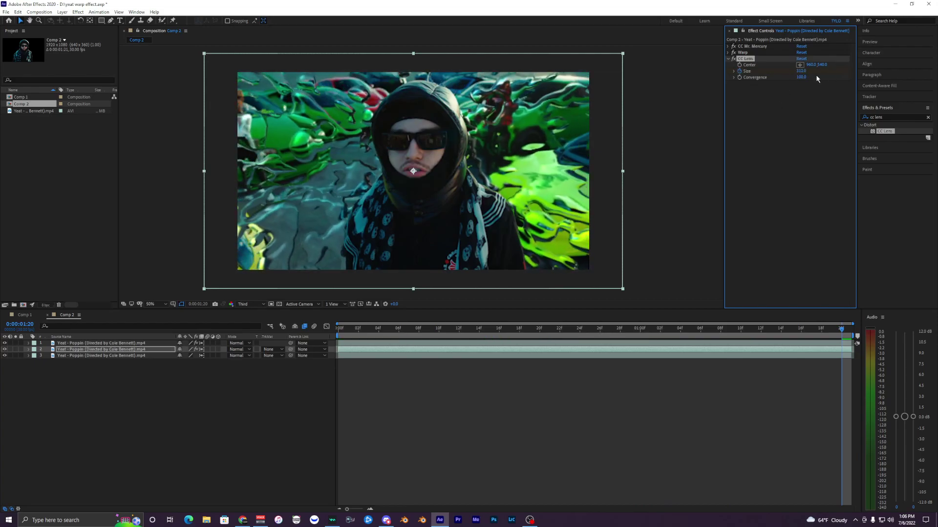
drag(878, 72, 890, 72)
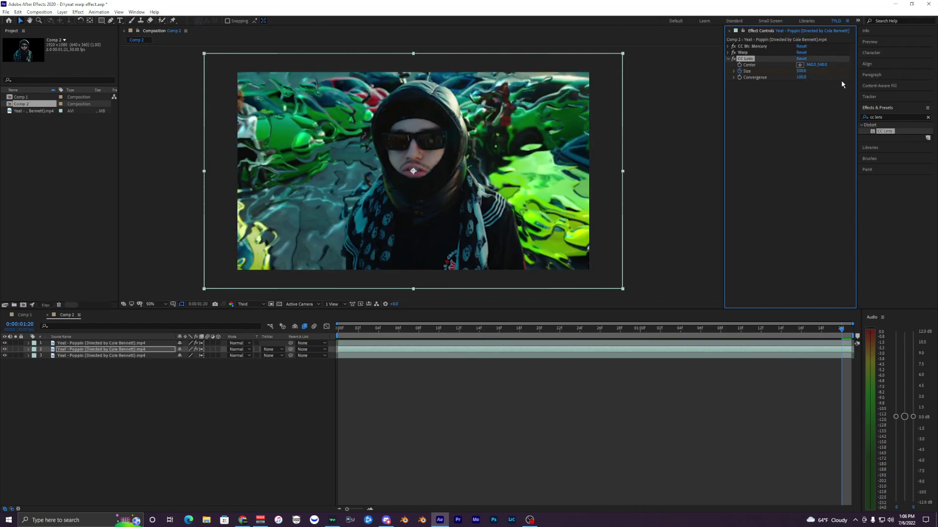
Preview the CC Lens transition from the first frame.
drag(710, 330, 307, 377)
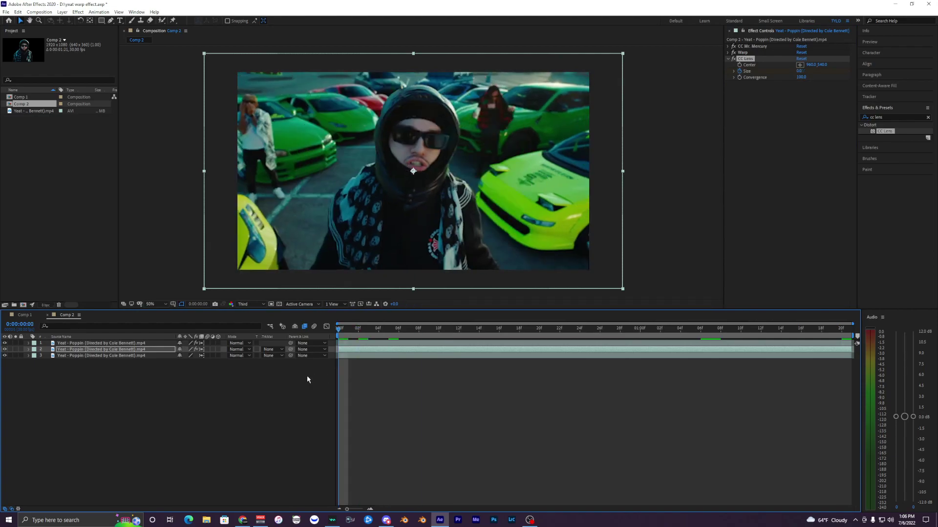
key(space)
key(space)
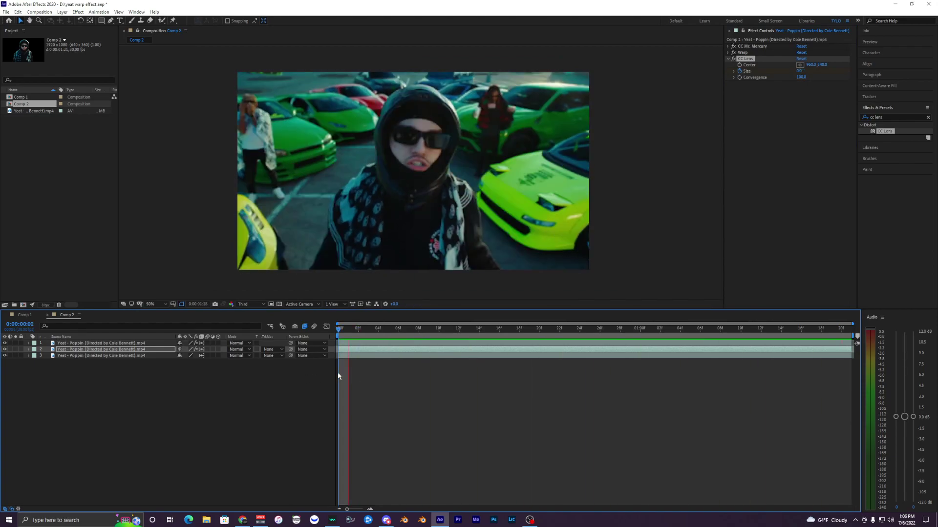
key(space)
key(space)
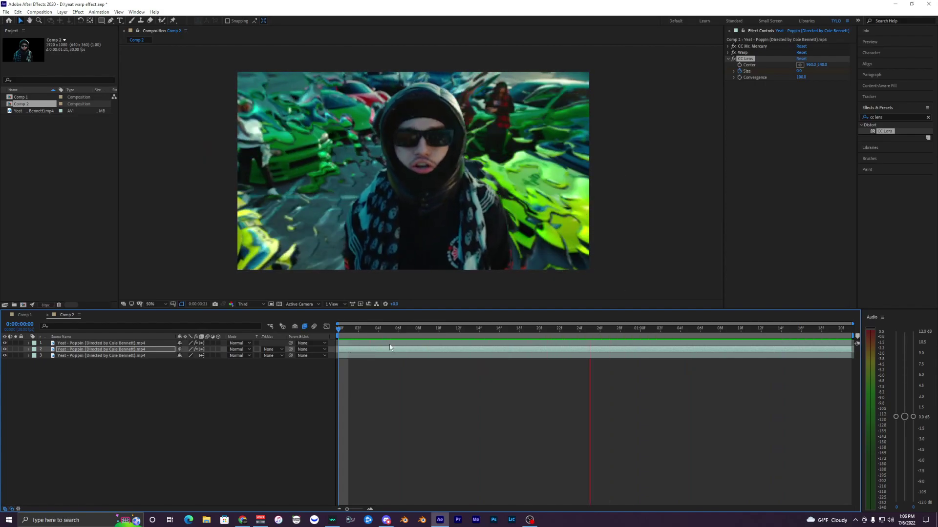
Collapse CC Lens's settings, search the effects for "glow", and apply the Stylize Glow effect to the middle layer.
click(898, 117)
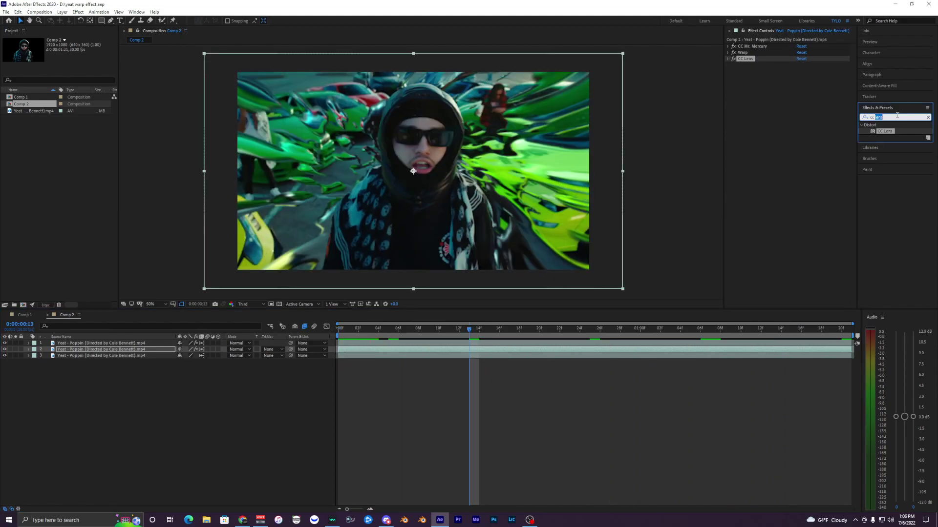
key(BackSpace)
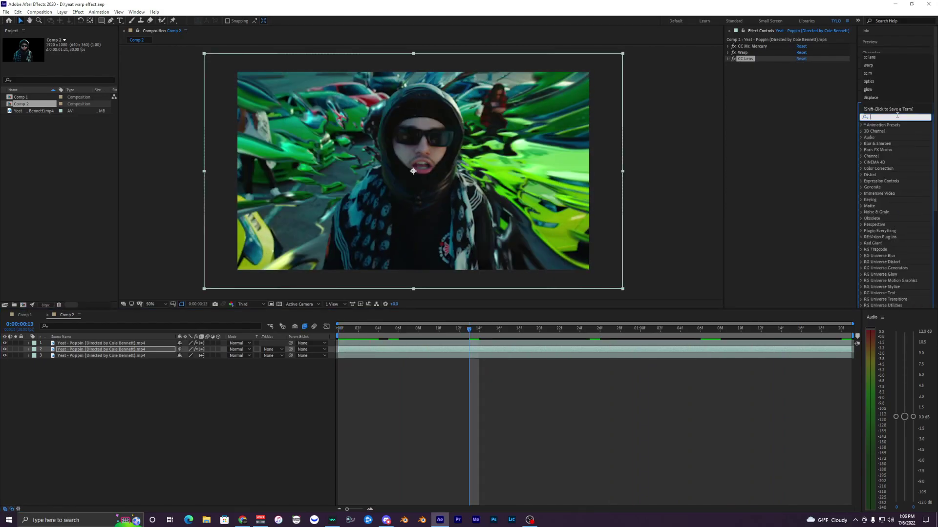
text(glow)
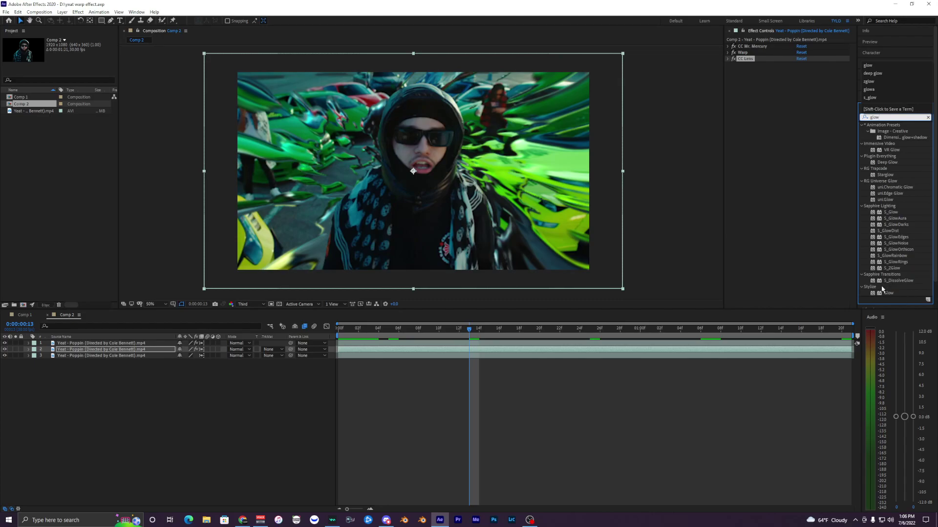
drag(882, 289, 419, 349)
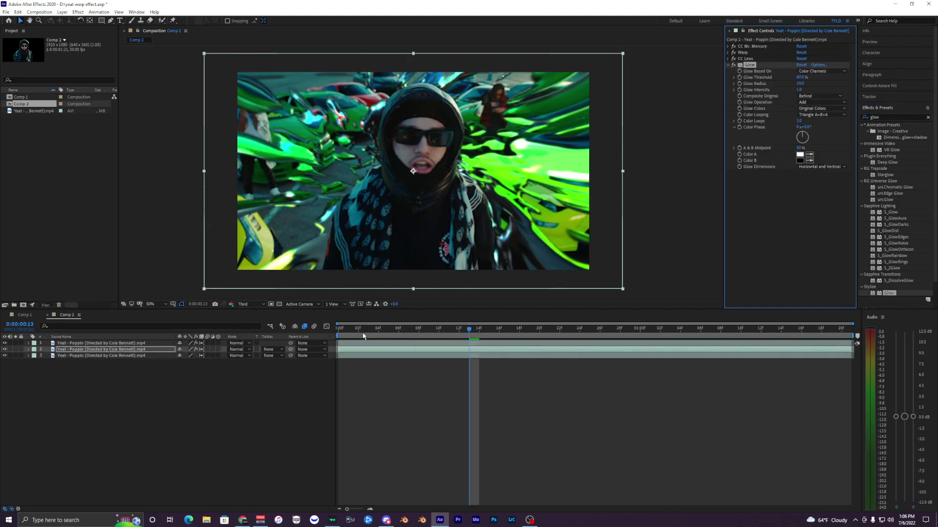
Review the glowing background around one second in, then play the composition from the first frame.
key(space)
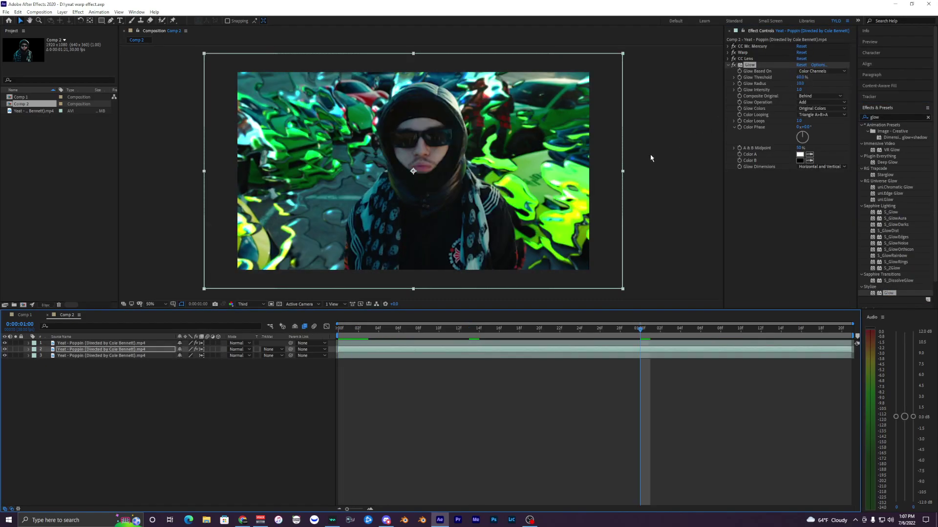
key(space)
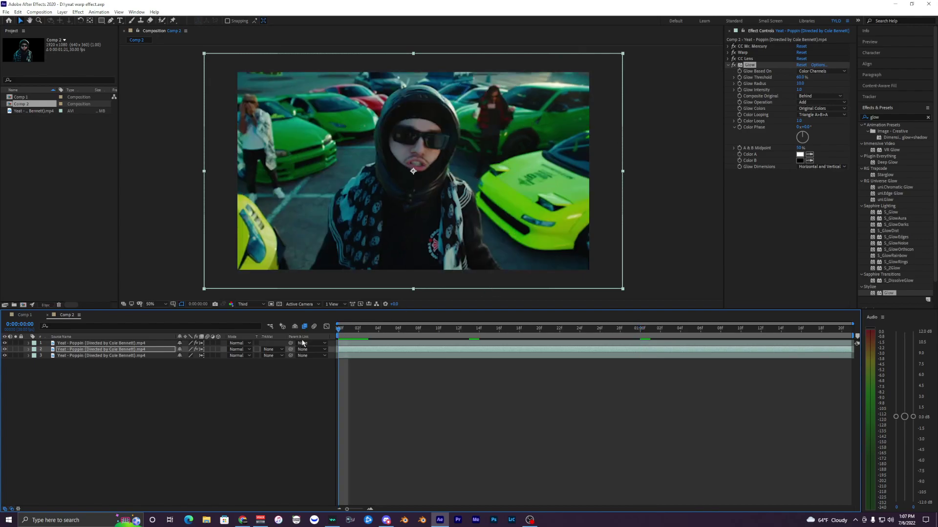
key(space)
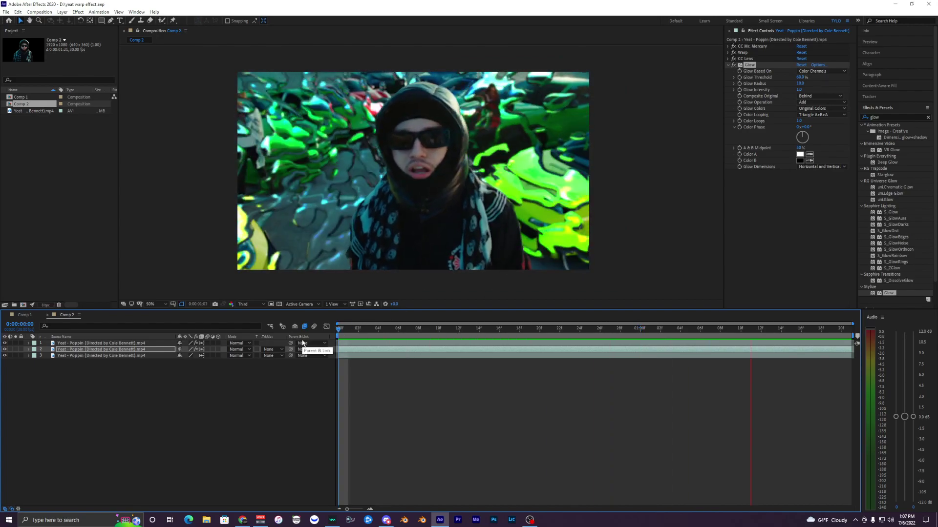
click(895, 163)
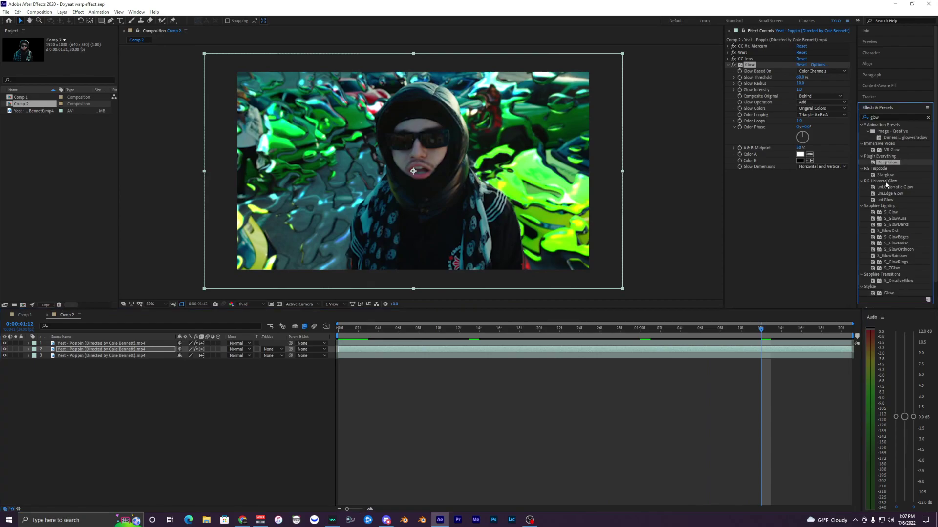
click(895, 218)
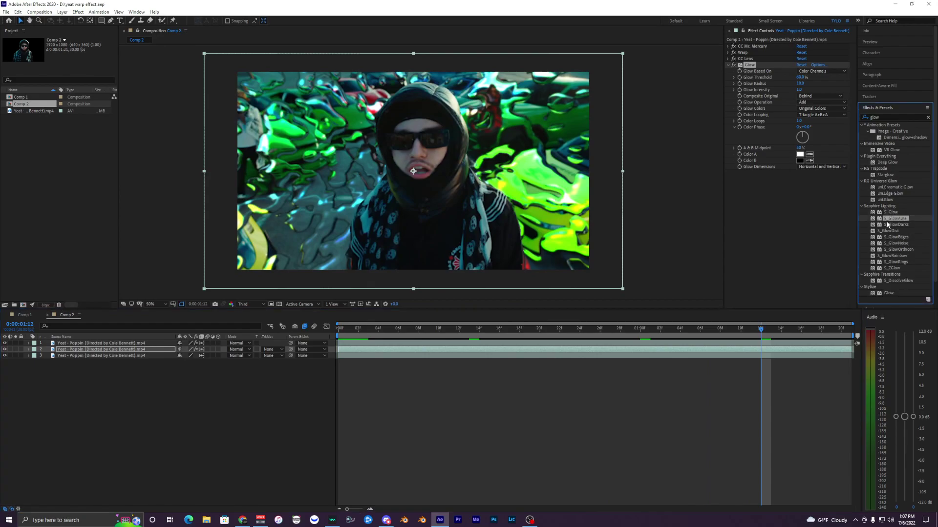
click(888, 163)
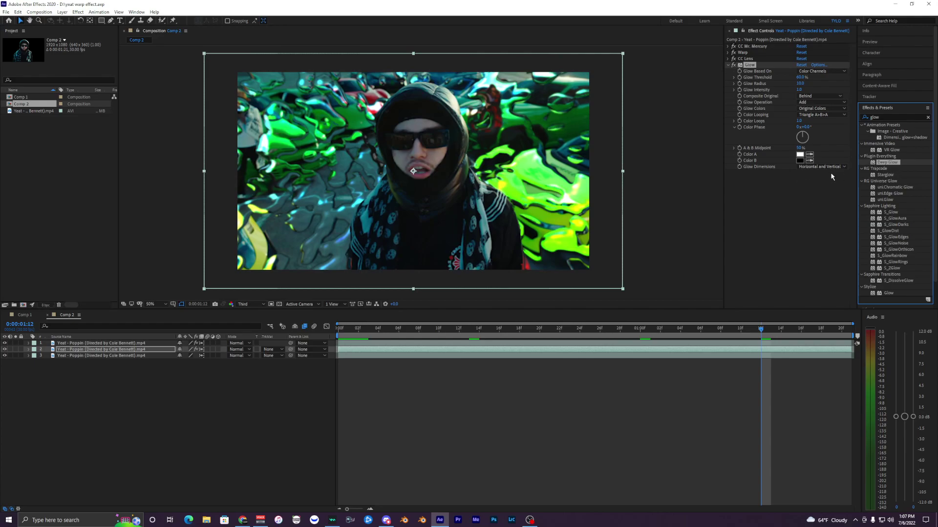
click(750, 64)
ctrl+click(748, 59)
ctrl+click(749, 63)
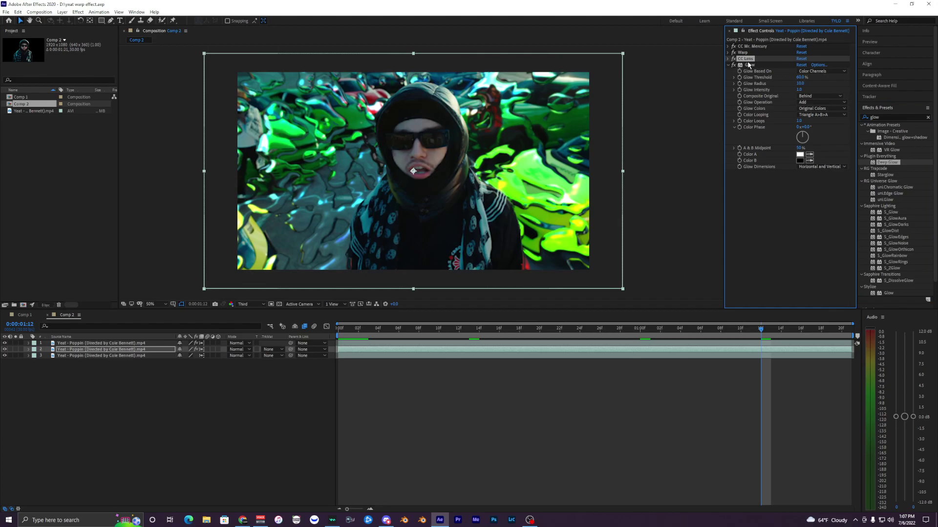
ctrl+click(748, 61)
click(750, 65)
ctrl+click(748, 59)
drag(748, 61, 749, 65)
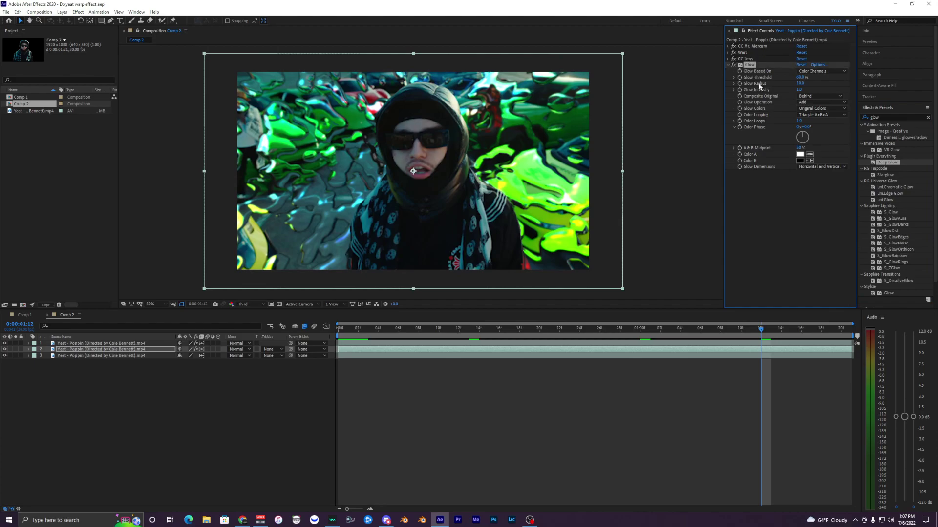
click(764, 185)
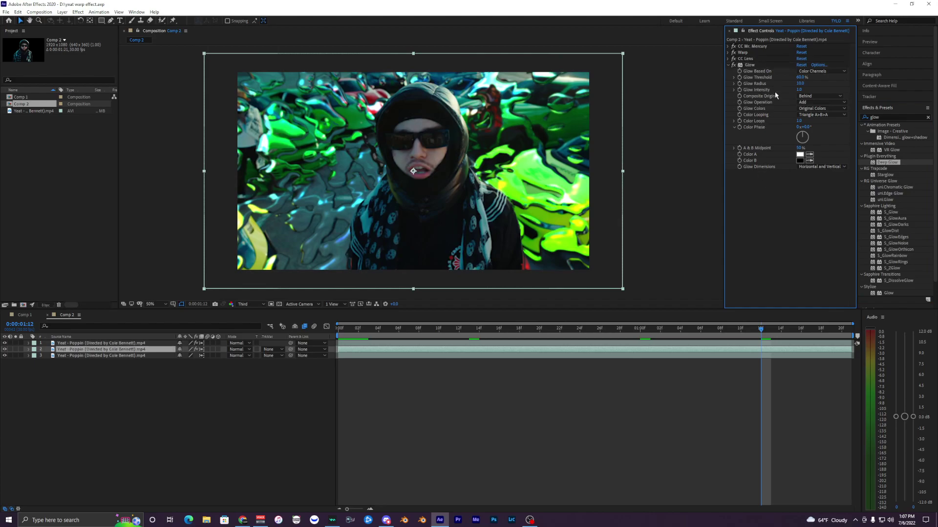
Set the Glow effect's Glow Threshold to 15%.
click(754, 66)
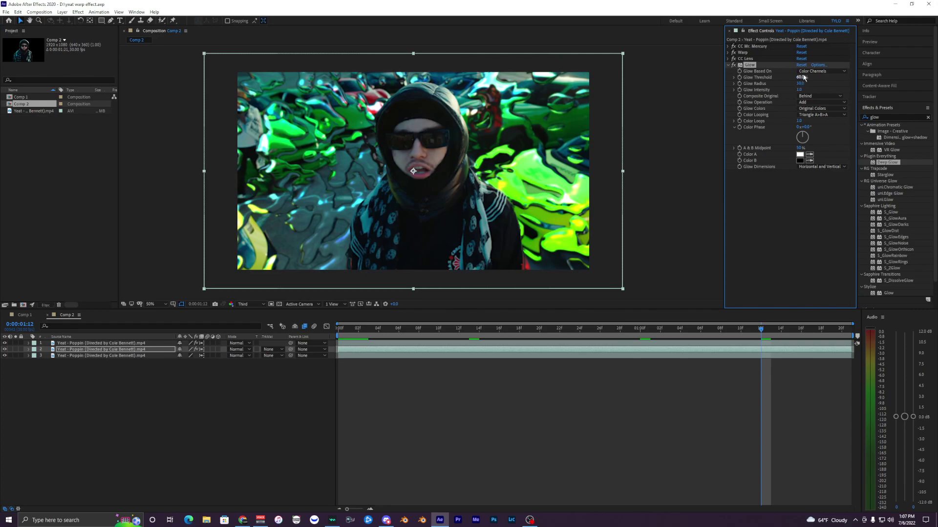
drag(803, 77, 864, 82)
click(801, 78)
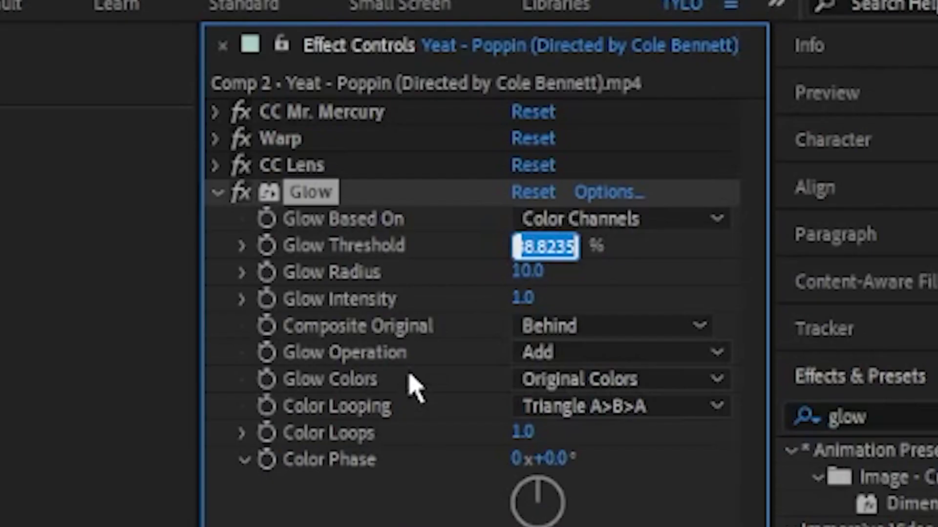
text(15)
key(Return)
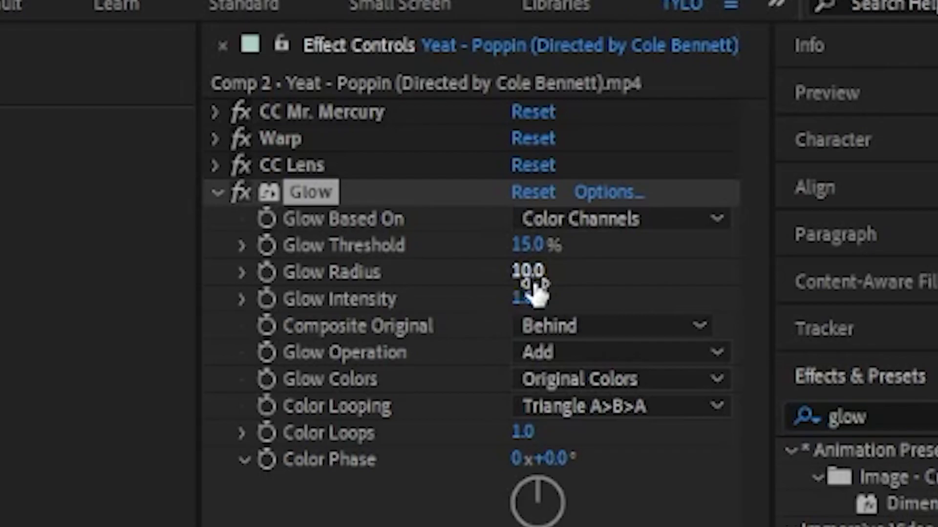
Set the Glow effect's Glow Radius to 20 and its Glow Colors to A & B Colors.
click(528, 273)
text(20)
key(Return)
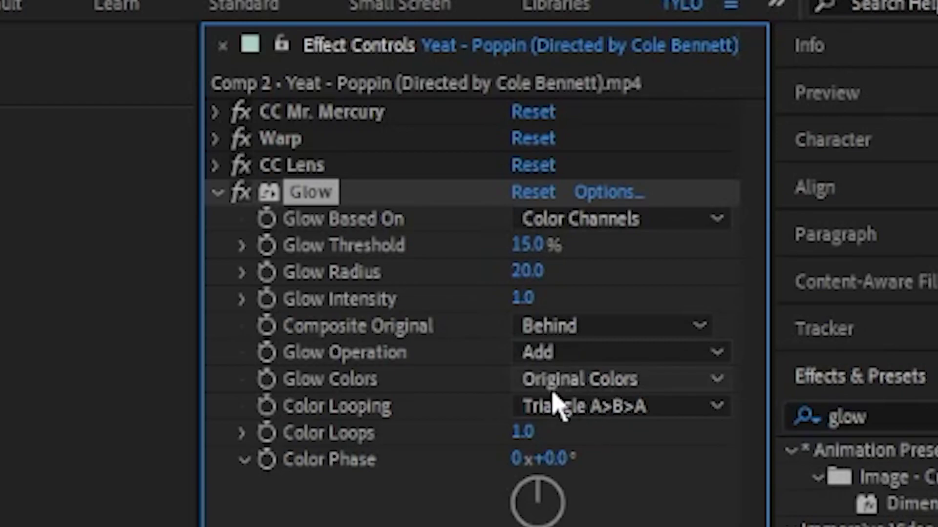
click(591, 381)
click(626, 449)
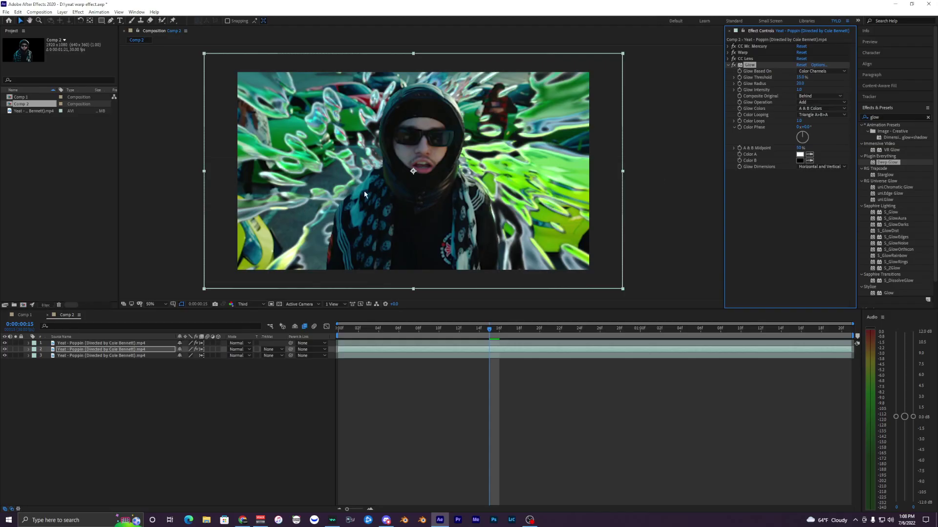
Set the Glow effect's Color A to a bright magenta-purple and Color B to a blue-violet.
click(800, 154)
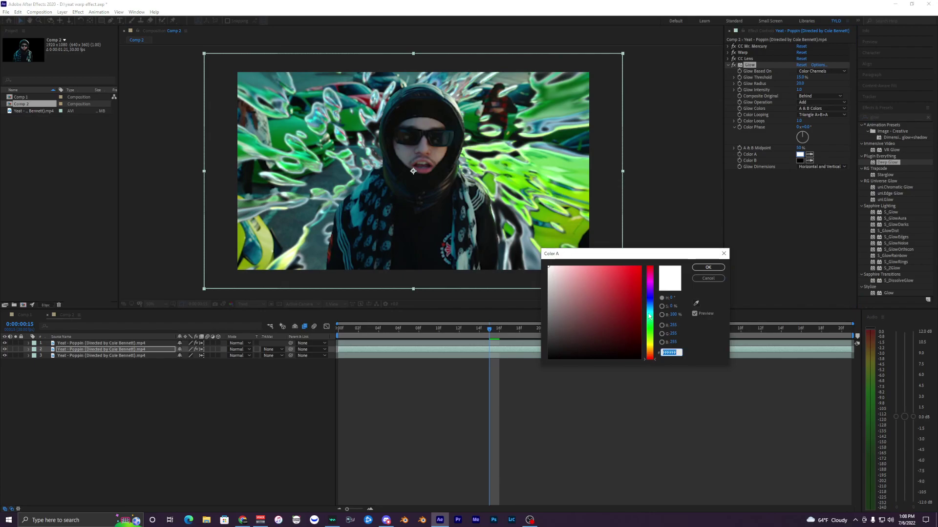
drag(649, 316, 649, 284)
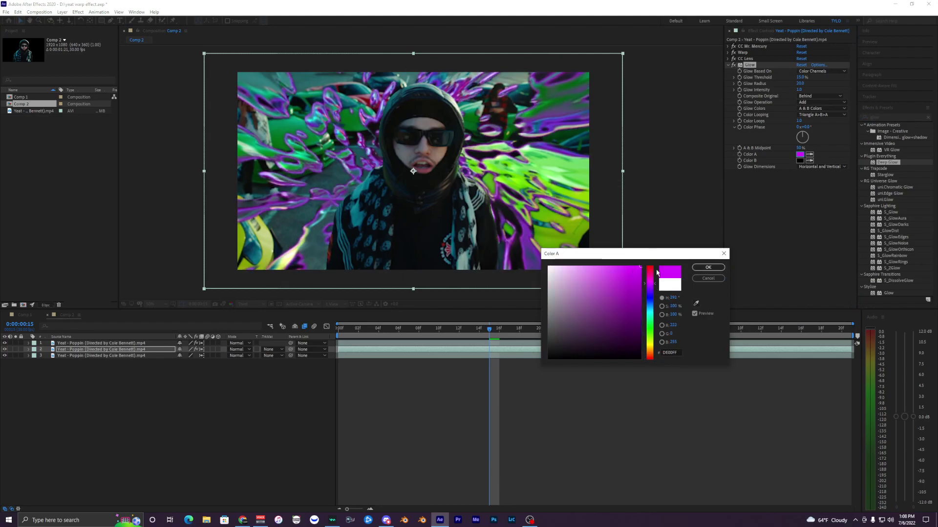
click(693, 267)
click(799, 161)
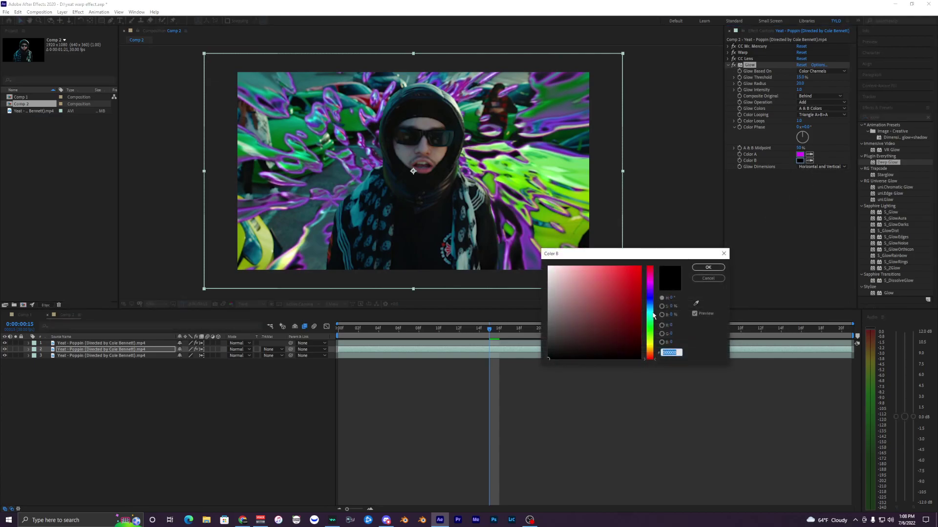
drag(652, 270, 616, 214)
drag(652, 288, 657, 290)
click(705, 267)
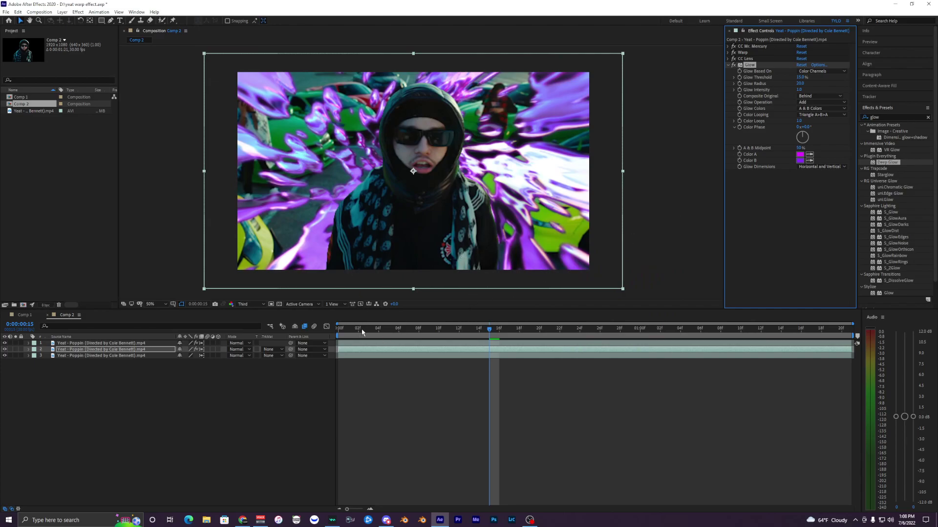
Preview the purple glow from the first frame and collapse the Glow effect's settings.
key(space)
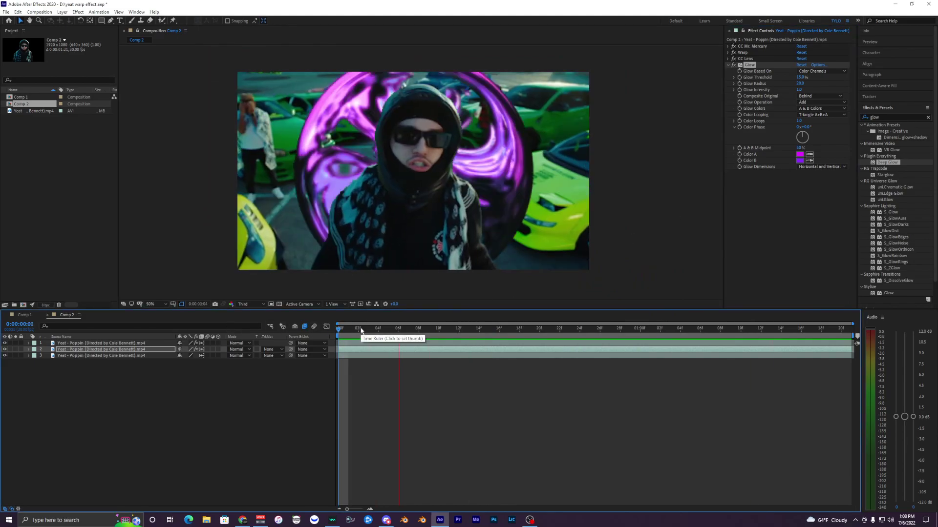
click(752, 75)
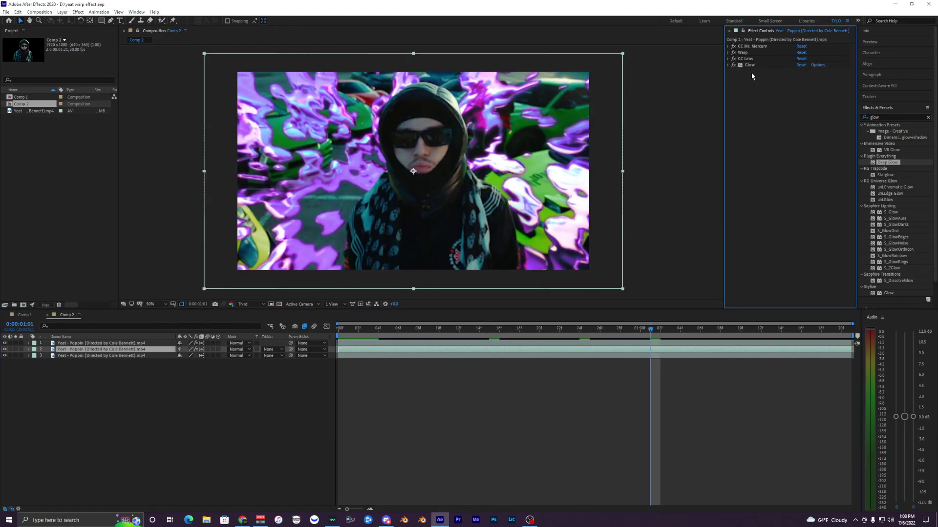
click(750, 65)
Search the effects for "optics" and apply Optics Compensation to the middle layer.
click(885, 118)
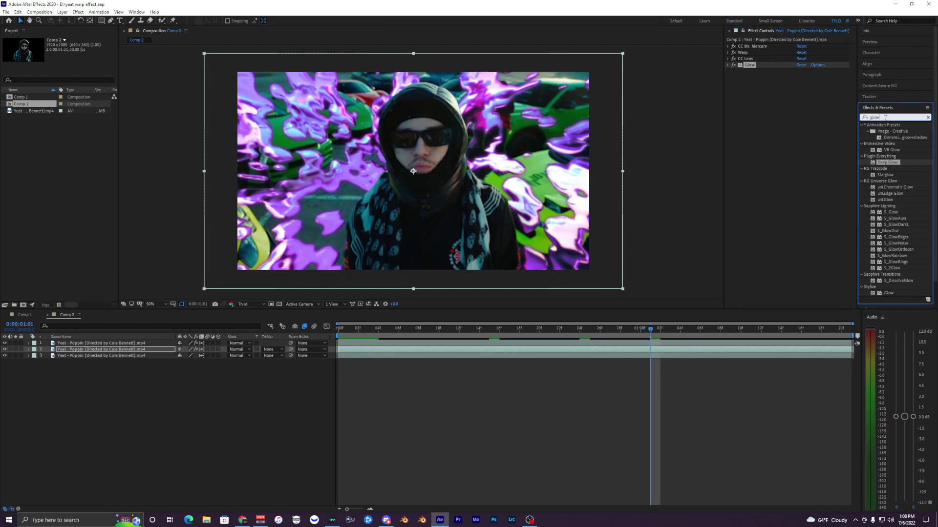
key(BackSpace)
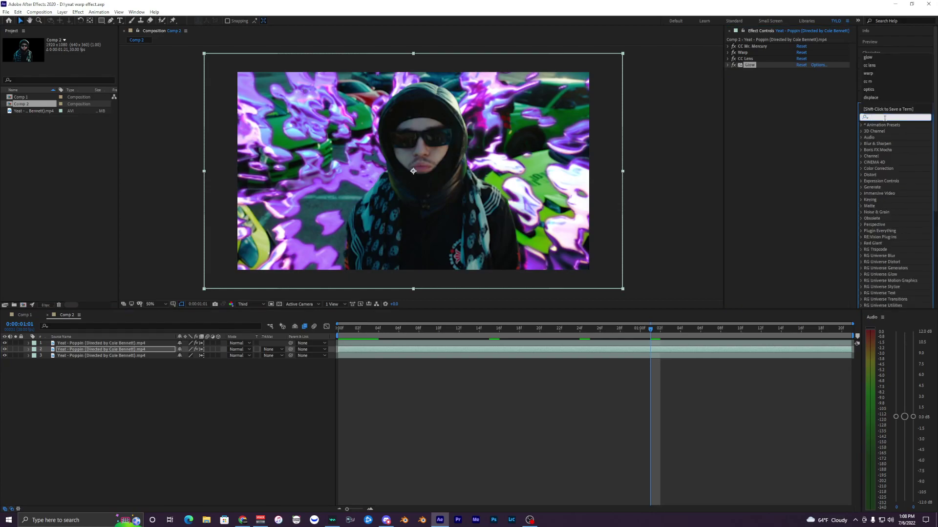
click(869, 89)
drag(896, 131, 360, 349)
Keyframe Optics Compensation's Field Of View at 0 on the first frame and enable Reverse Lens Distortion.
key(Home)
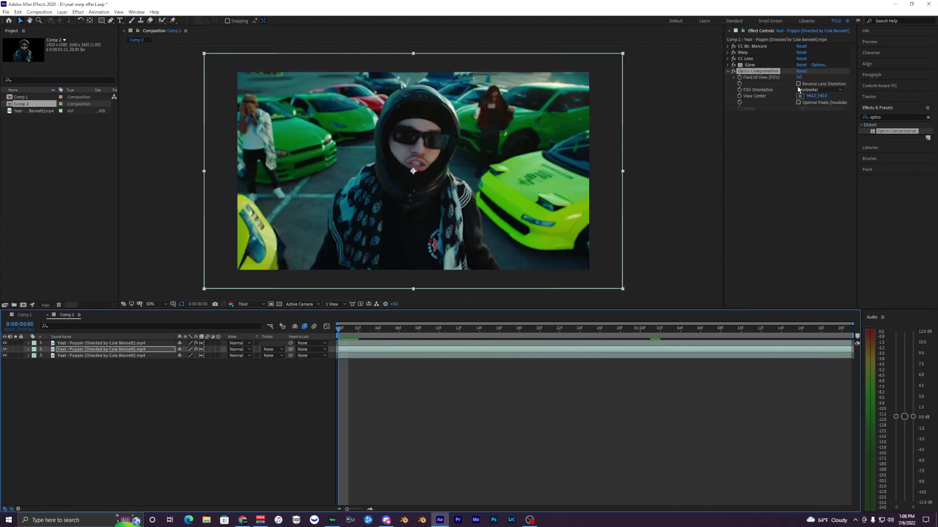
mouse_move(347, 333)
mouse_down()
mouse_move(477, 328)
mouse_move(337, 329)
mouse_up()
click(739, 80)
click(524, 336)
key(space)
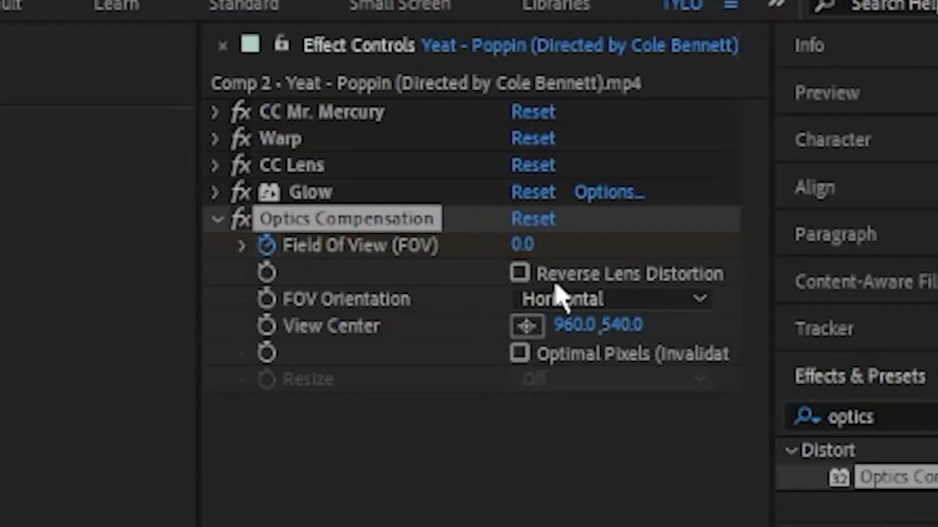
click(518, 274)
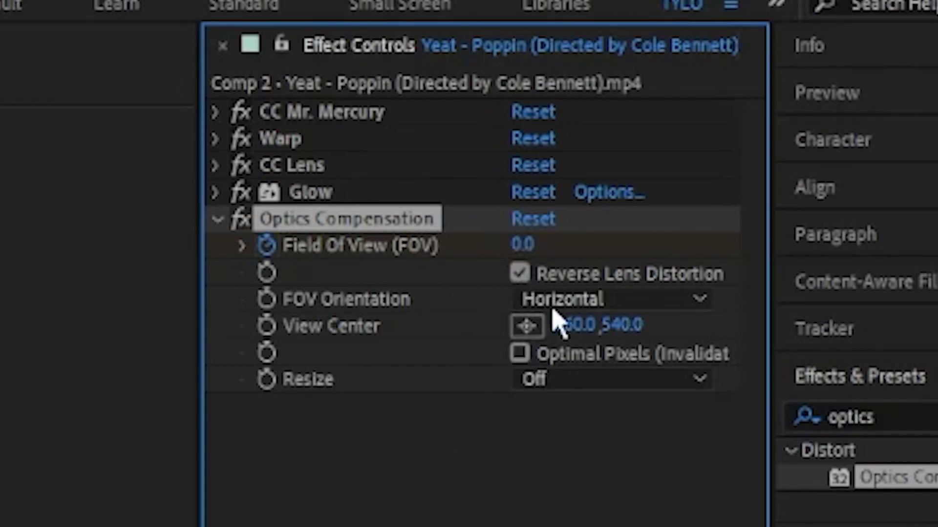
Set Optics Compensation's Field Of View to 120 at 0:00:01:20.
click(527, 248)
text(130)
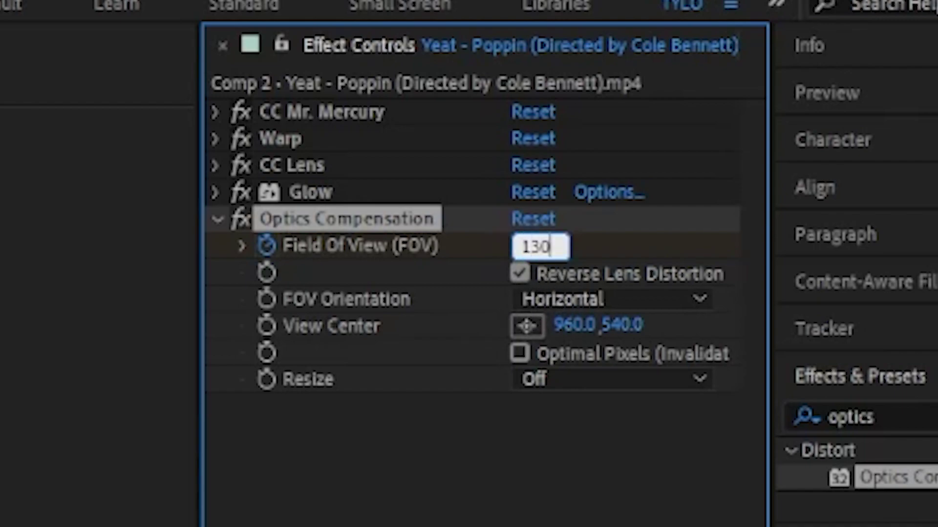
key(Return)
click(532, 234)
text(120)
key(Return)
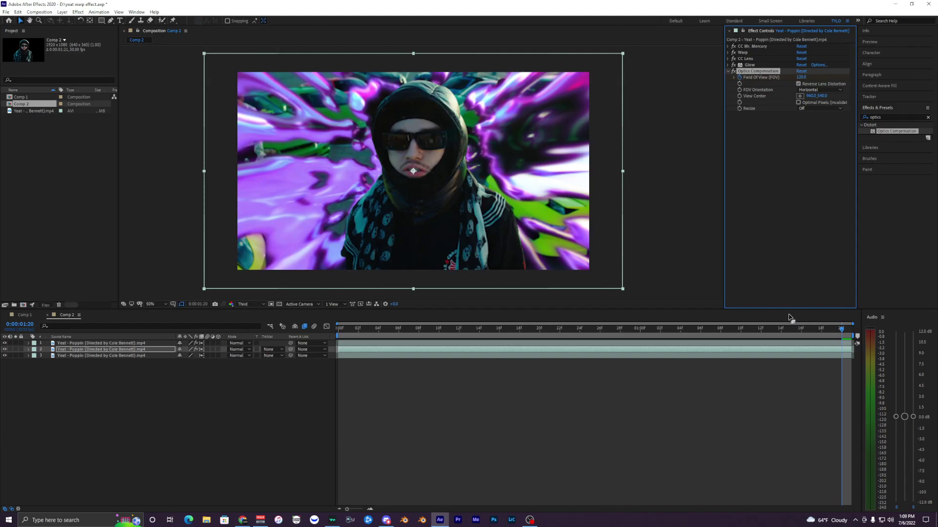
Preview the Optics Compensation distortion twice from the first frame.
click(338, 327)
key(space)
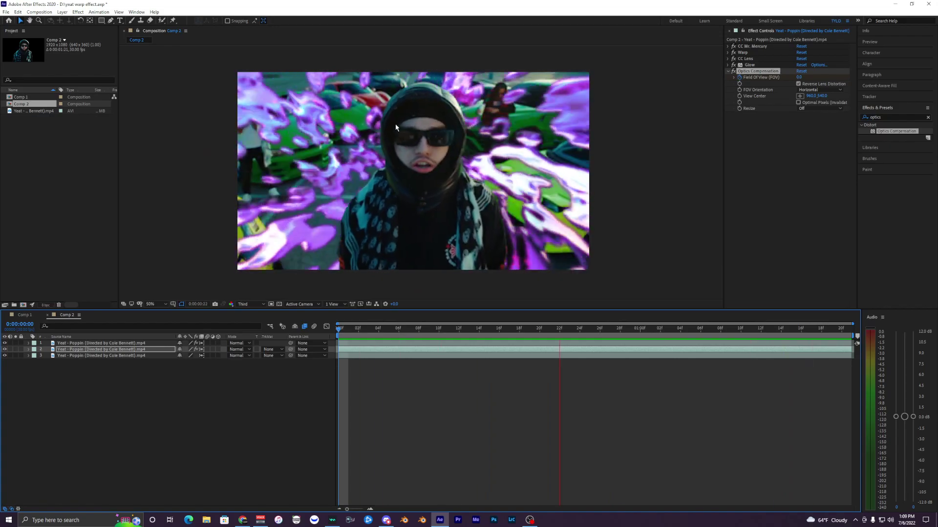
click(753, 73)
click(733, 72)
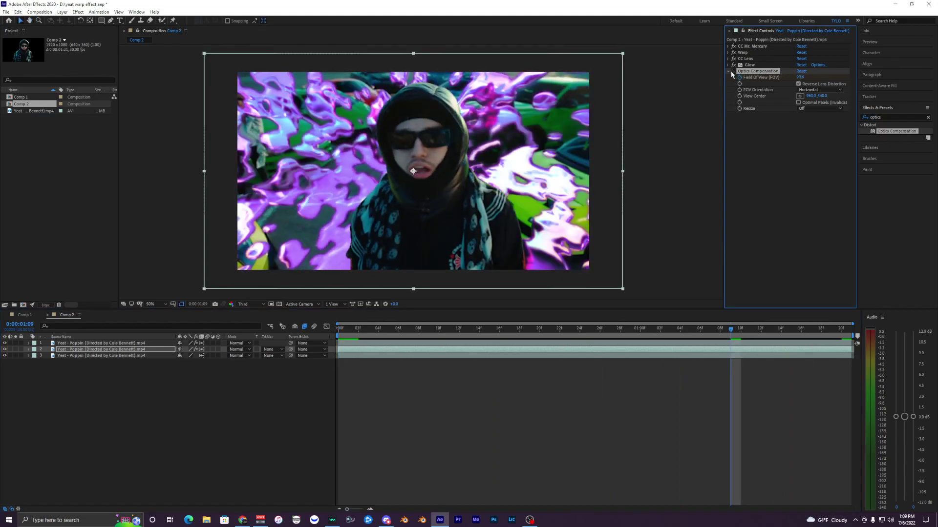
click(338, 329)
key(space)
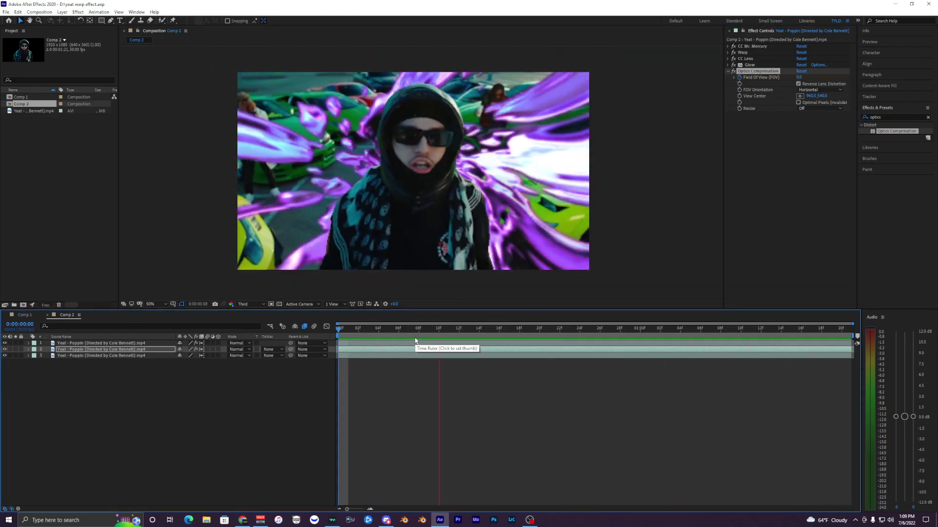
key(space)
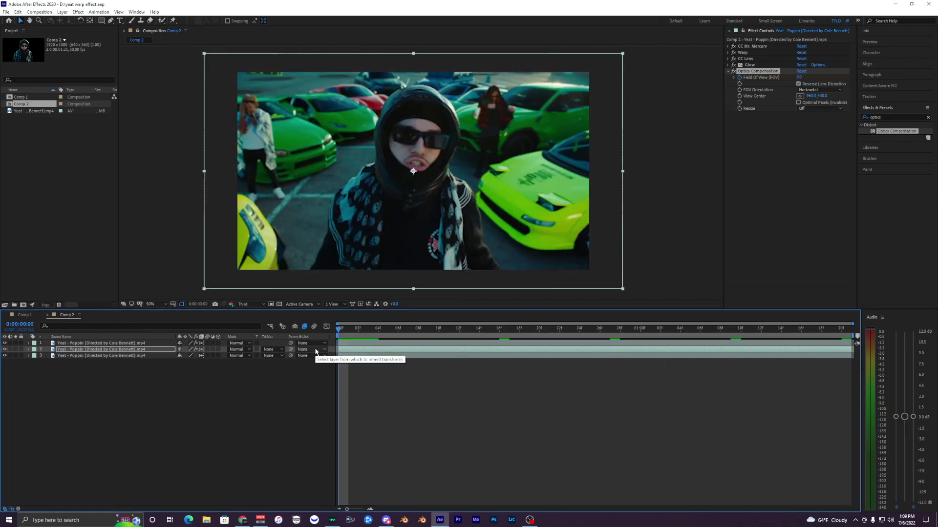
Collapse Optics Compensation's settings, search the effects for "glitch", and apply VR Digital Glitch to the middle layer.
click(728, 71)
click(887, 117)
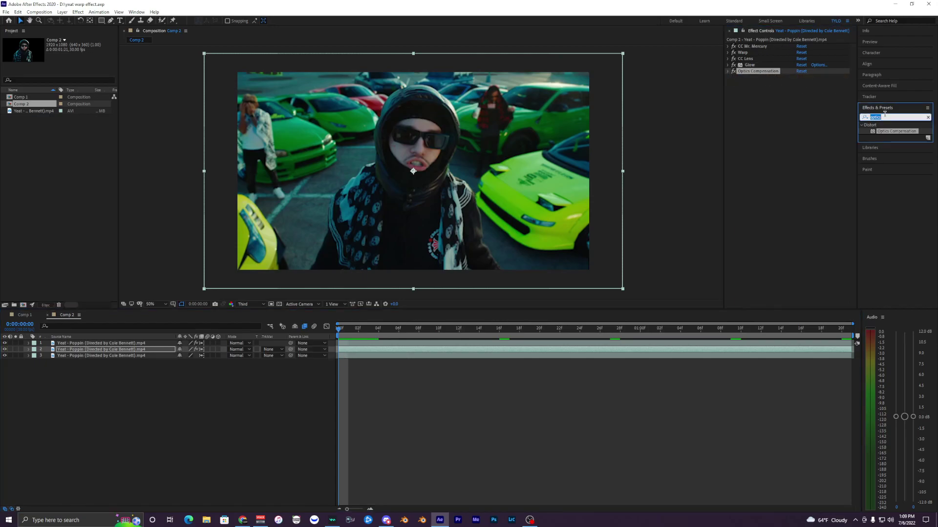
text(glitch)
drag(899, 131, 364, 345)
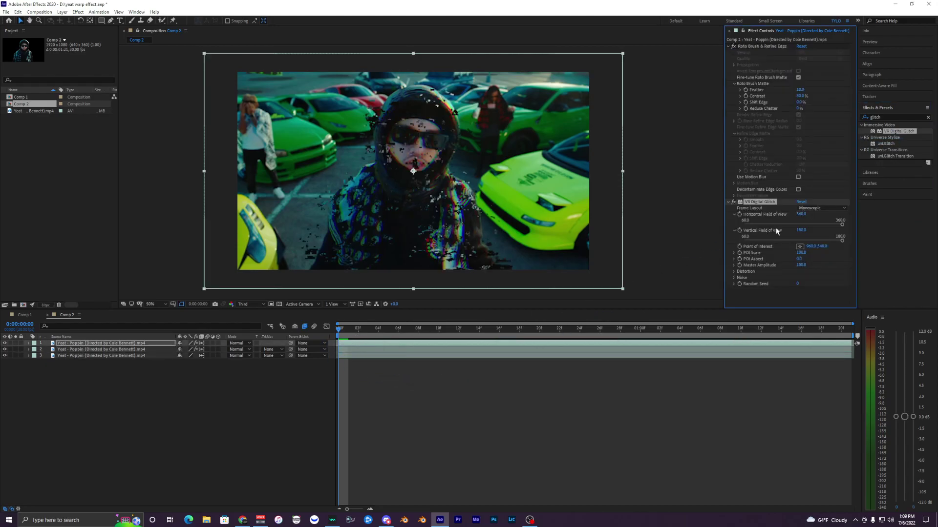
key(ctrl+z)
drag(891, 131, 379, 350)
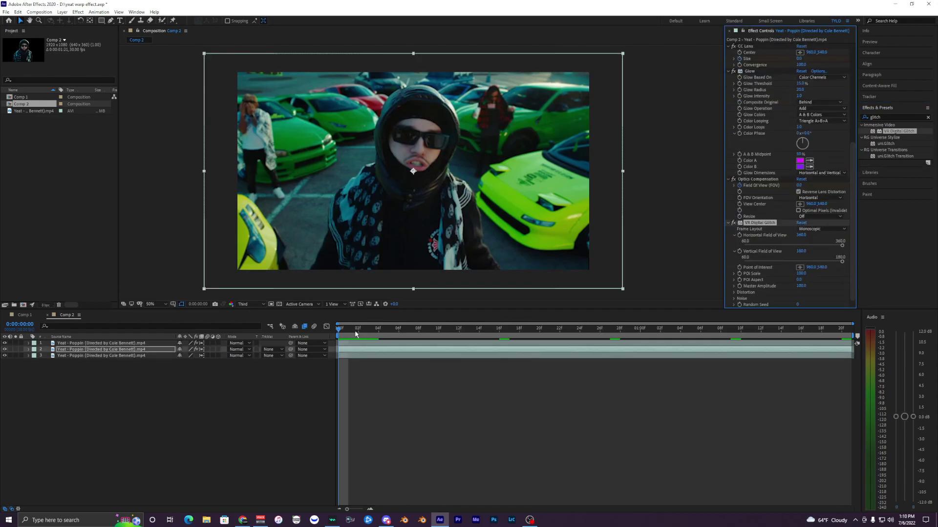
Preview the glitch, then move VR Digital Glitch directly below CC Mr. Mercury, above Warp, in the collapsed effect stack.
key(space)
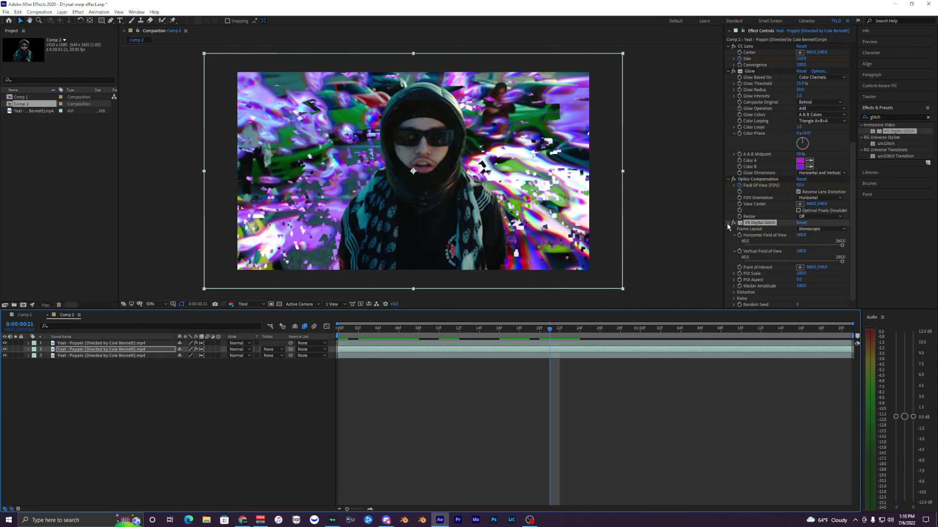
click(727, 224)
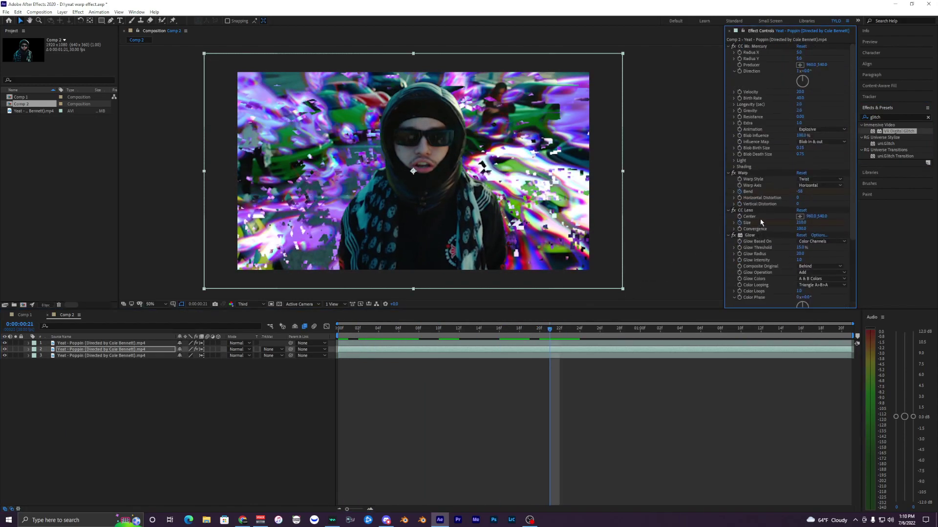
drag(759, 77, 753, 51)
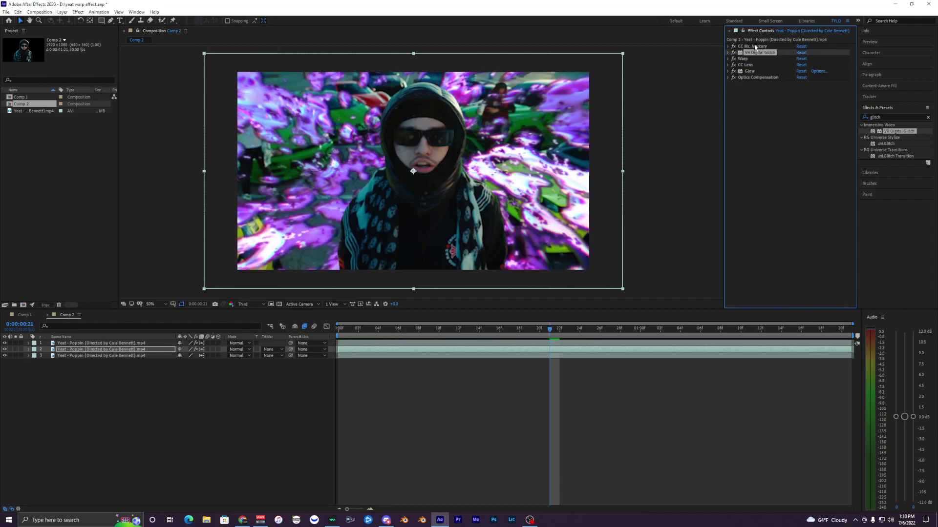
click(753, 47)
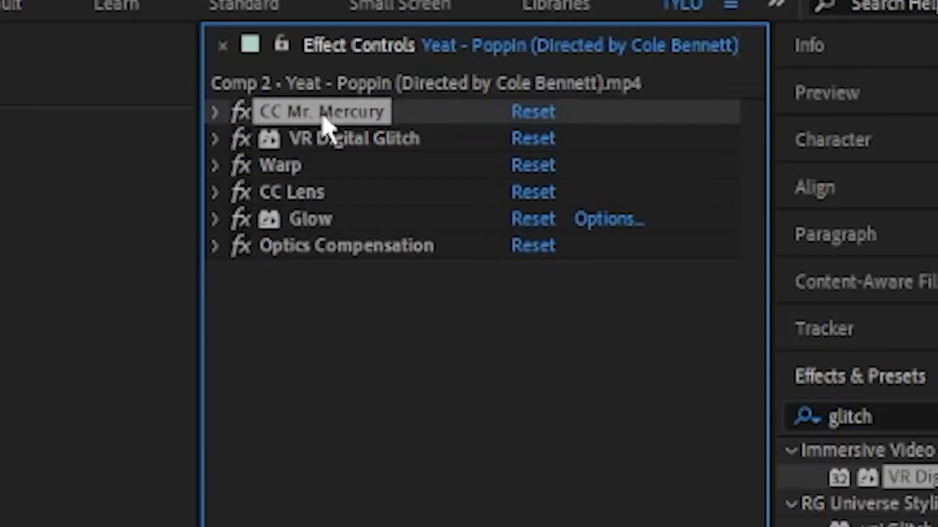
click(332, 139)
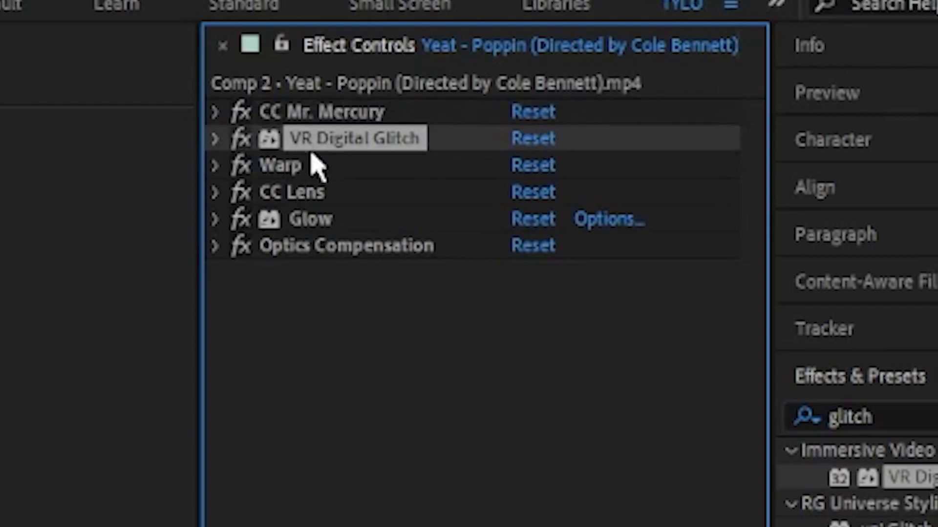
click(254, 171)
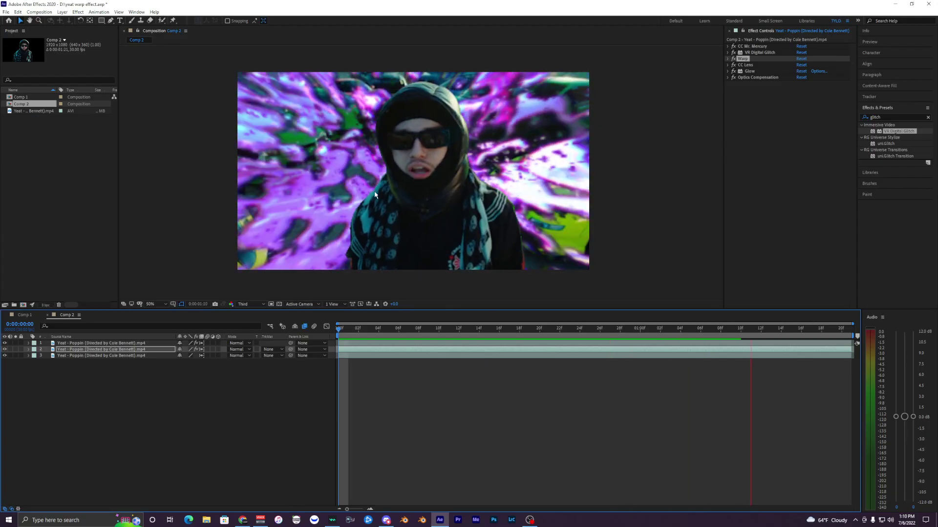
Return to the first frame, expand VR Digital Glitch's settings, and preview the reordered effects.
drag(353, 330, 286, 337)
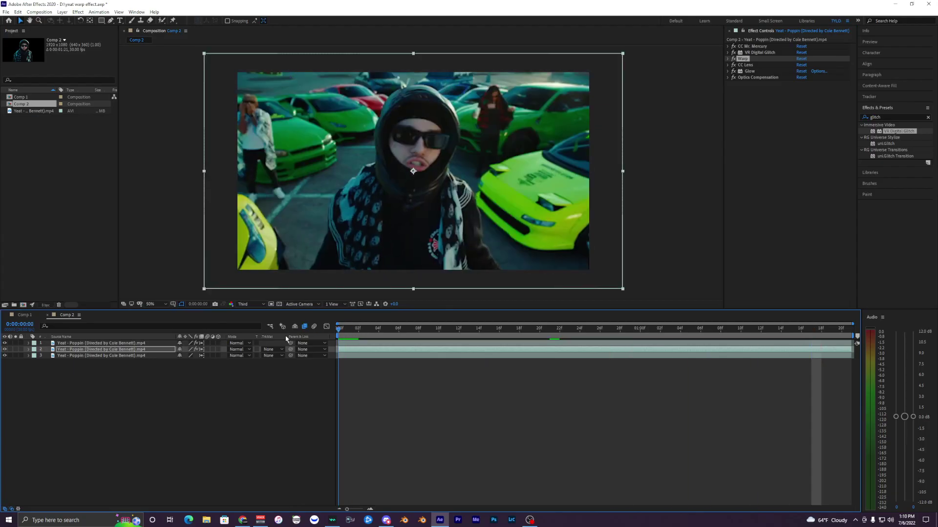
click(727, 53)
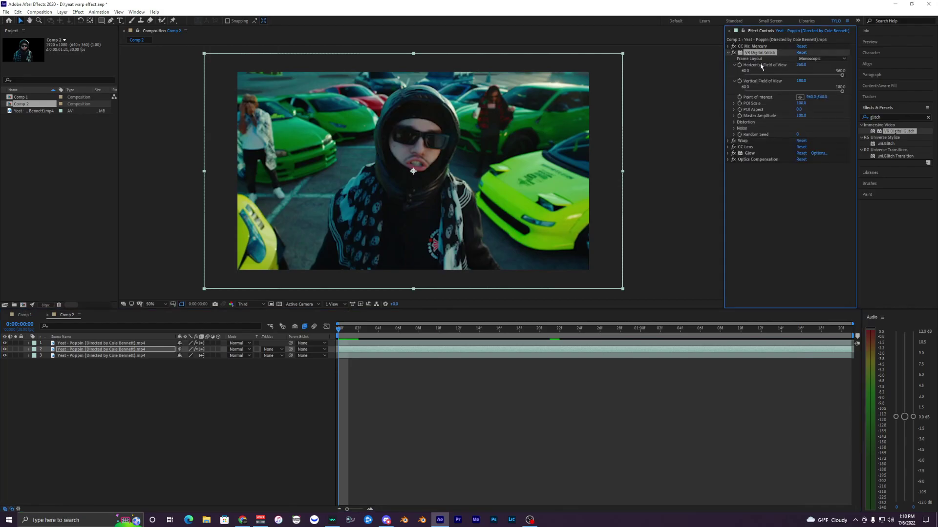
key(space)
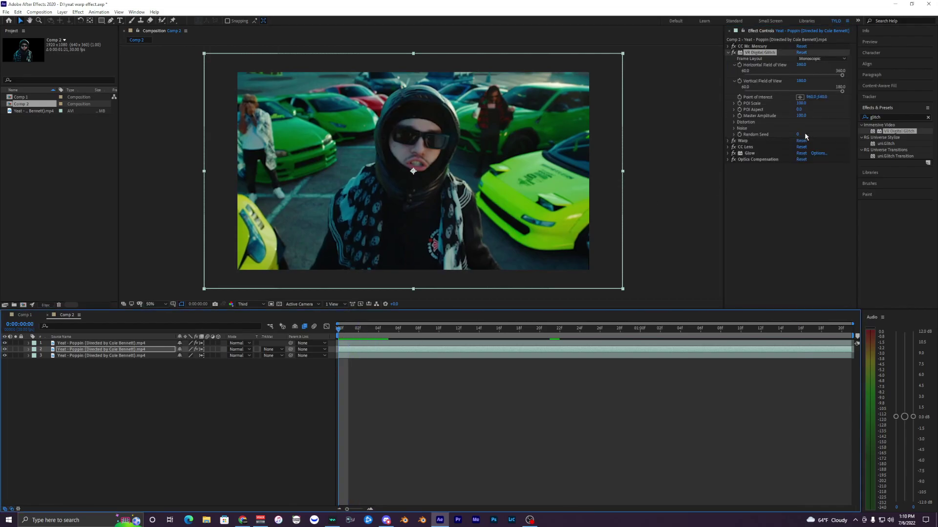
Animate VR Digital Glitch's Horizontal Field of View from 60 at the first frame to 360 at 0:00:01:20 and preview it.
drag(842, 77, 807, 81)
drag(739, 81, 716, 85)
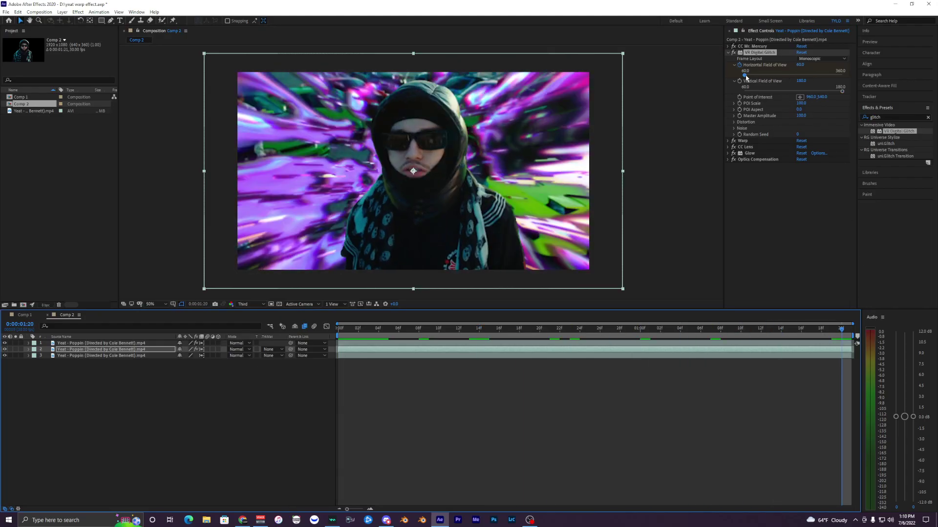
drag(746, 77, 842, 77)
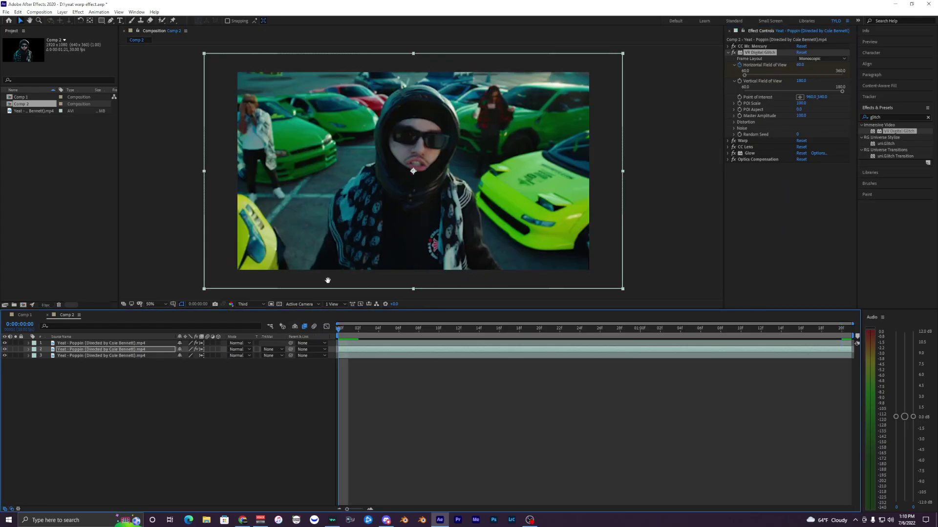
key(space)
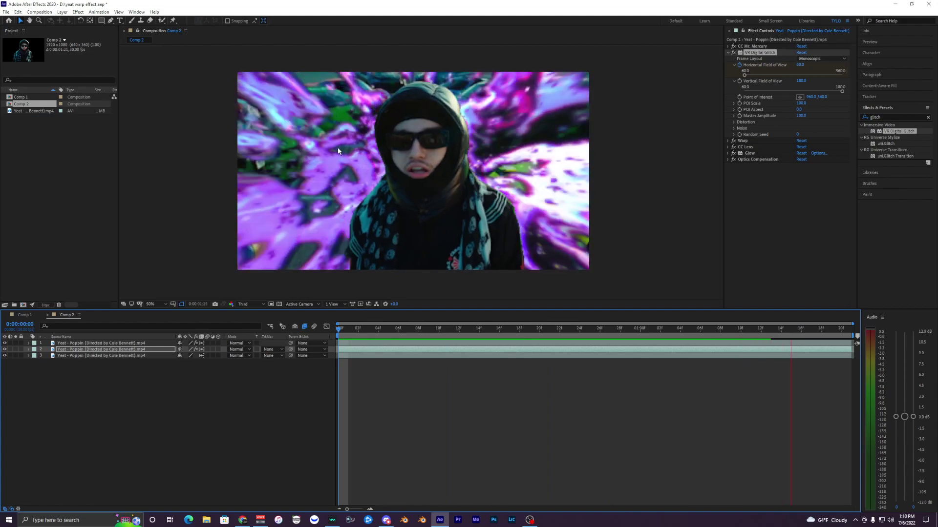
key(space)
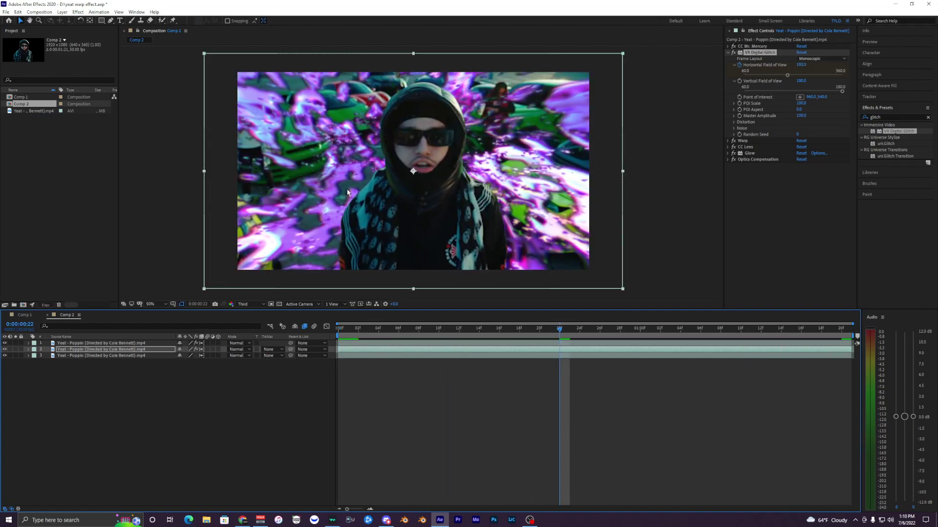
Save the project and inspect the warped background around the hooded man up close at 0:00:00:22.
key(ctrl+s)
scroll(347, 193, up, 1)
drag(321, 190, 517, 166)
drag(285, 275, 279, 194)
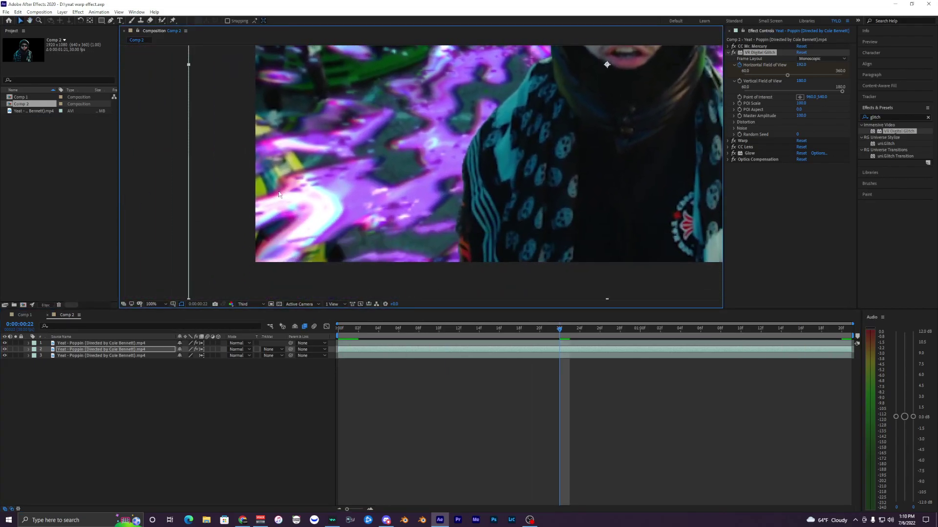
scroll(331, 199, down, 2)
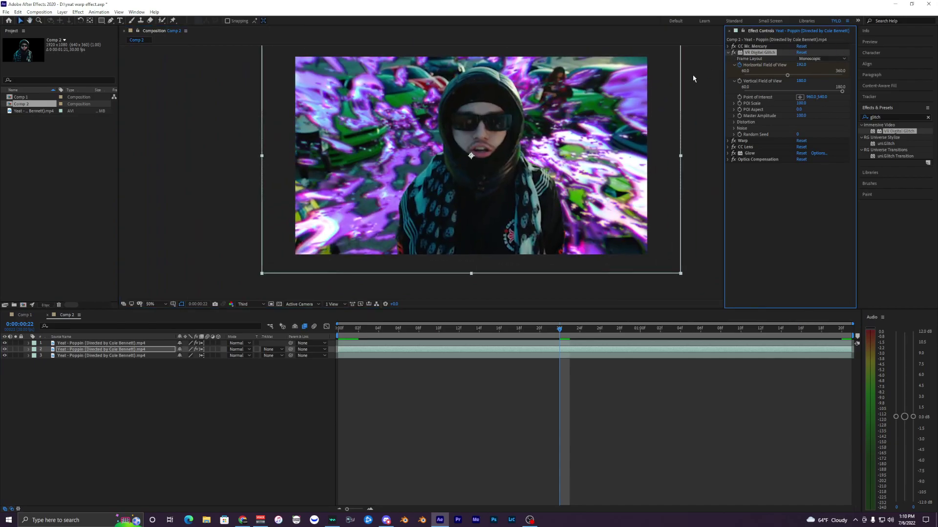
drag(477, 146, 433, 168)
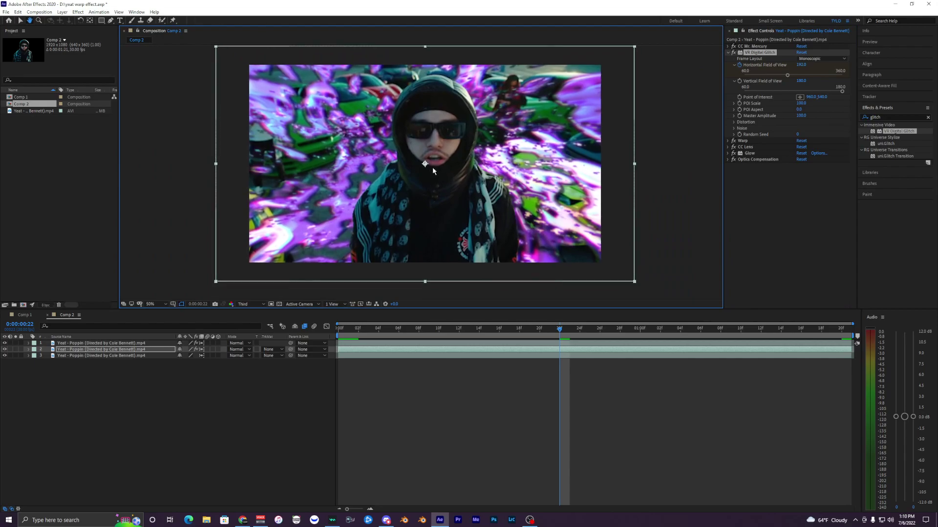
Preview the full warp animation with the animated VR Digital Glitch, and return to the first frame.
key(space)
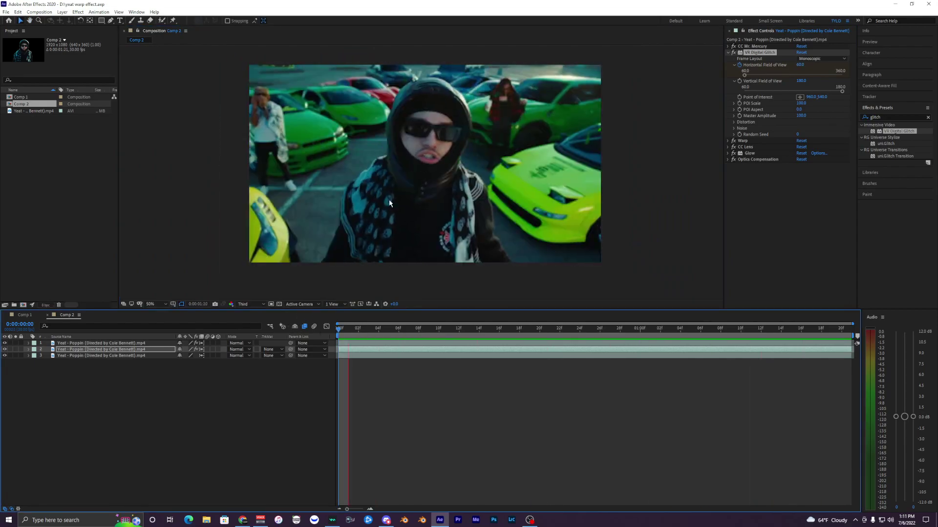
key(space)
drag(417, 211, 412, 215)
drag(366, 330, 328, 333)
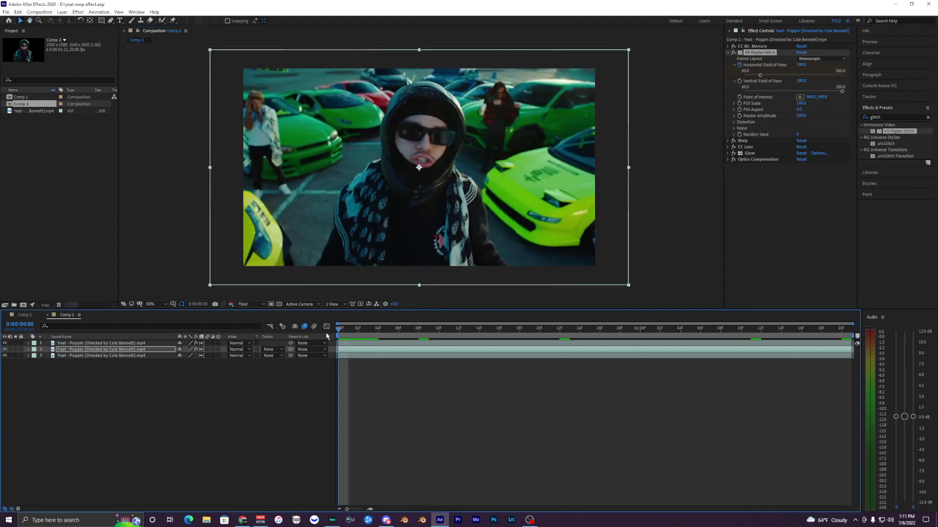
Review the three stacked video layers one by one with their effects, finishing on the top Roto Brush layer.
click(368, 371)
click(361, 350)
click(357, 355)
click(356, 350)
click(356, 344)
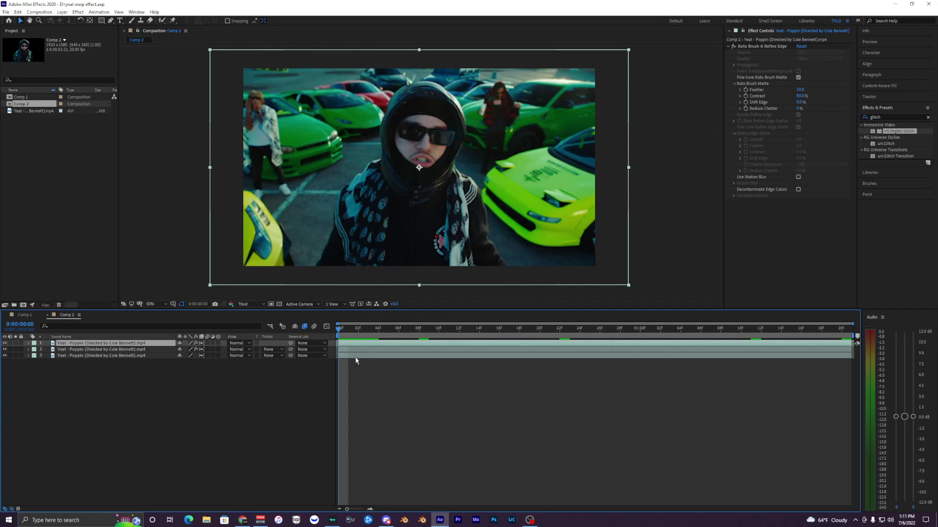
click(353, 356)
click(349, 349)
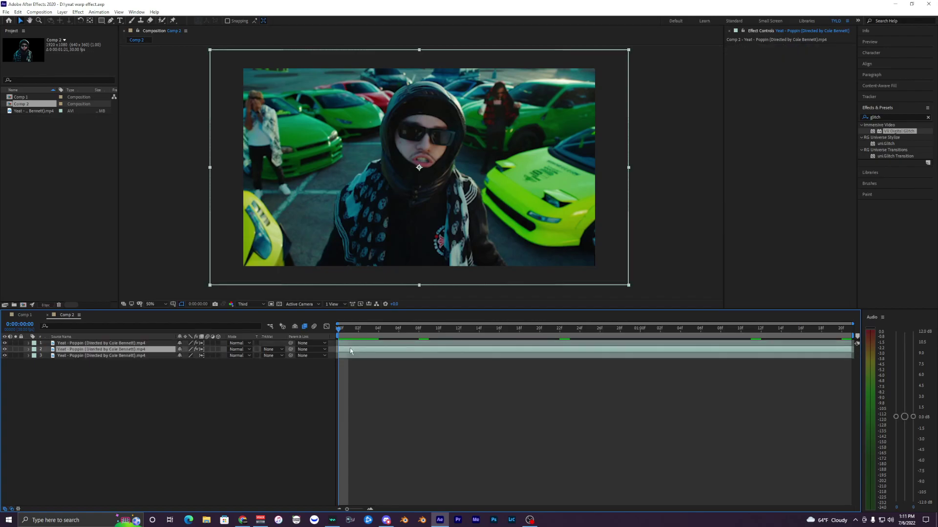
click(352, 343)
click(355, 356)
click(353, 350)
click(353, 345)
click(356, 359)
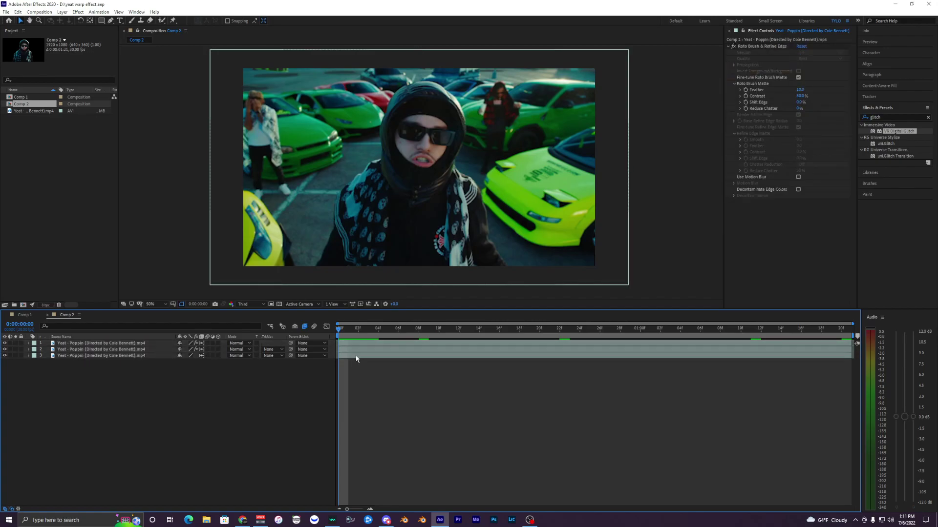
click(355, 356)
key(ctrl+Up)
key(ctrl+Up)
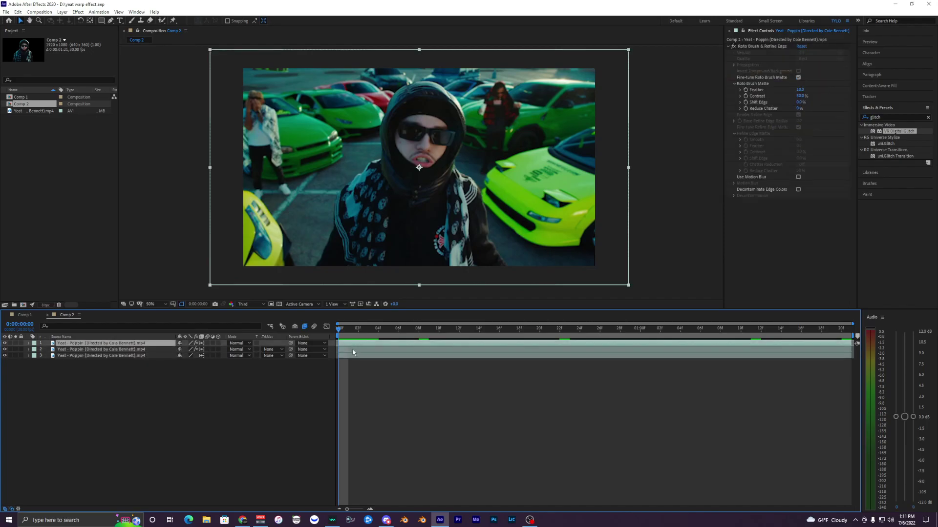